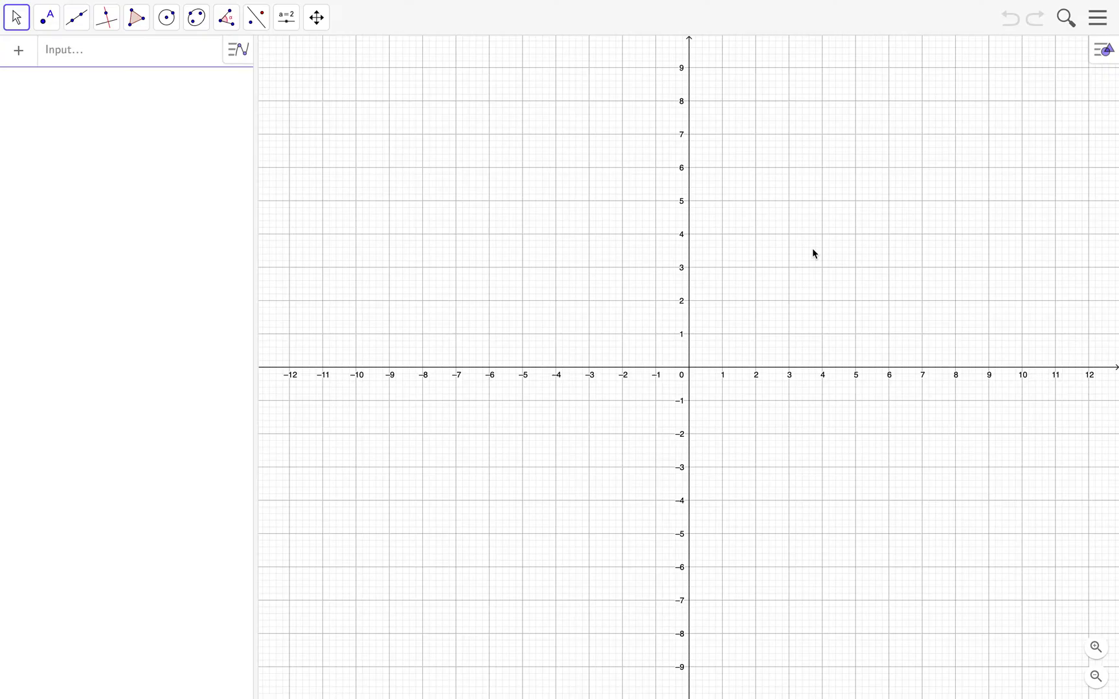
Place point A at the origin (0, 0) with the Point tool
click(52, 31)
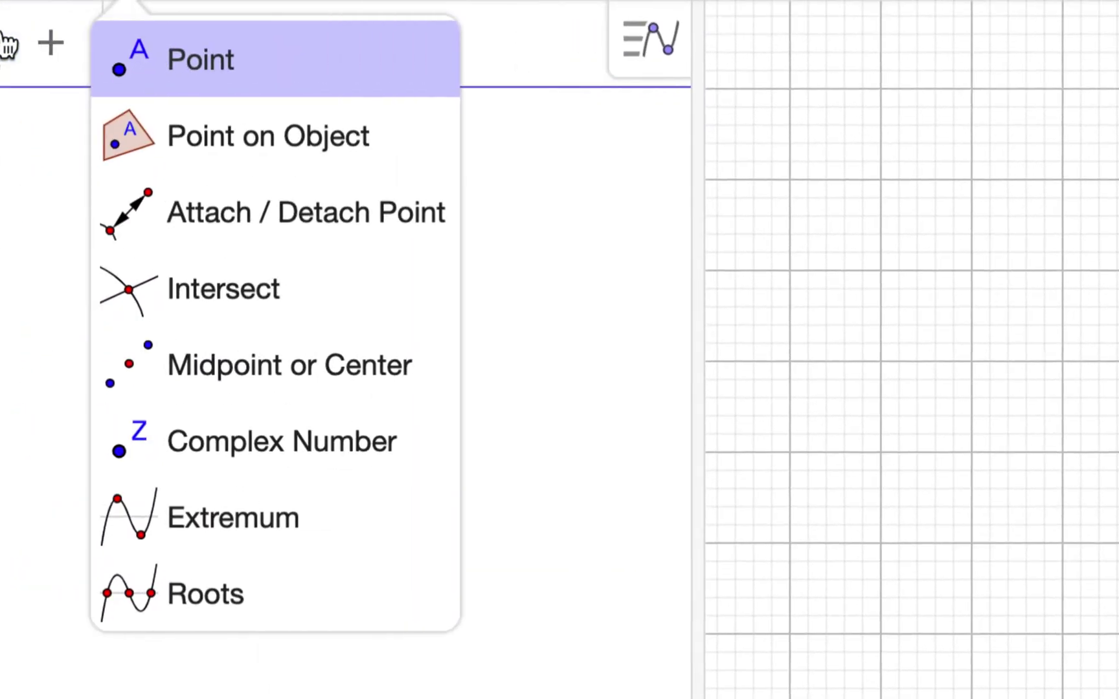
click(52, 66)
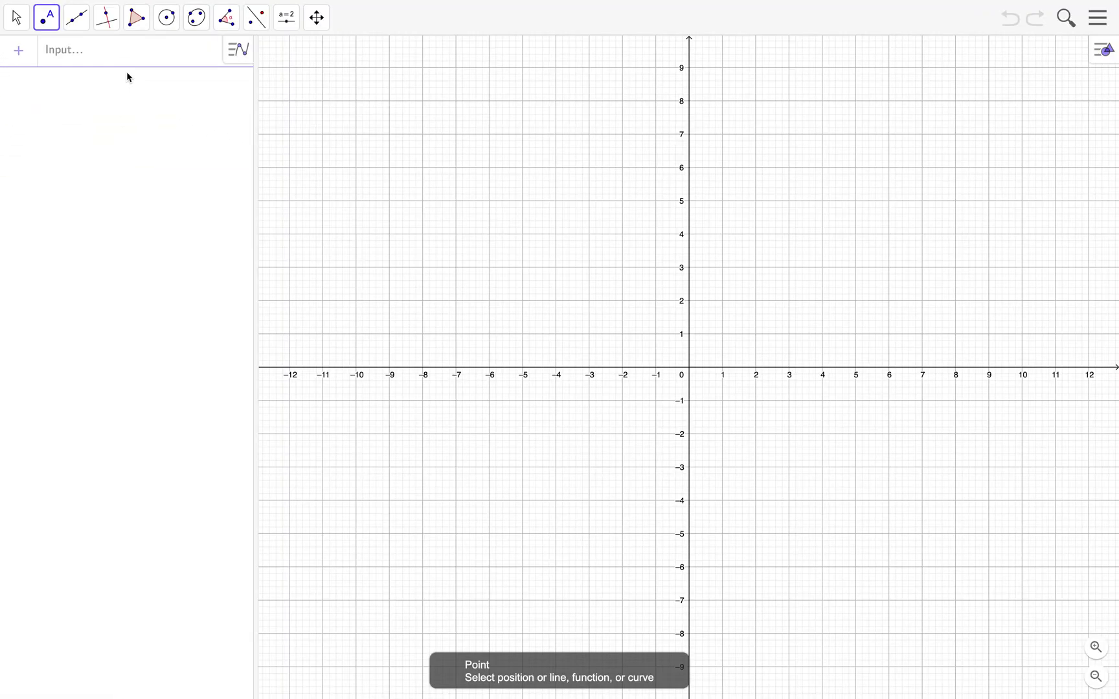
click(688, 367)
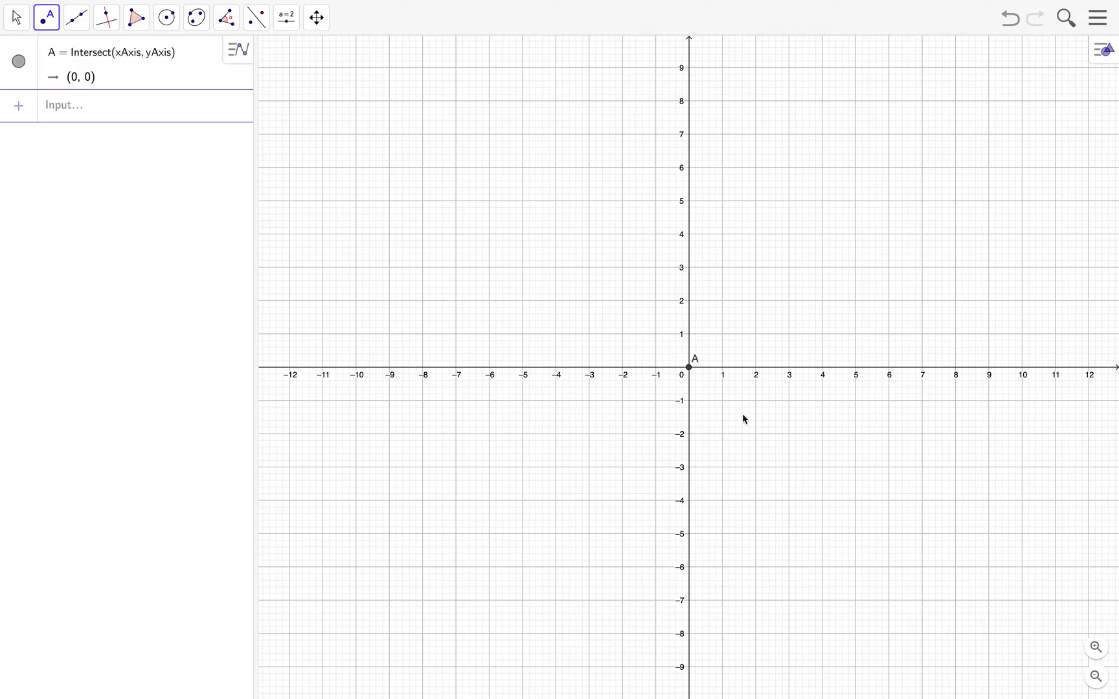
click(172, 32)
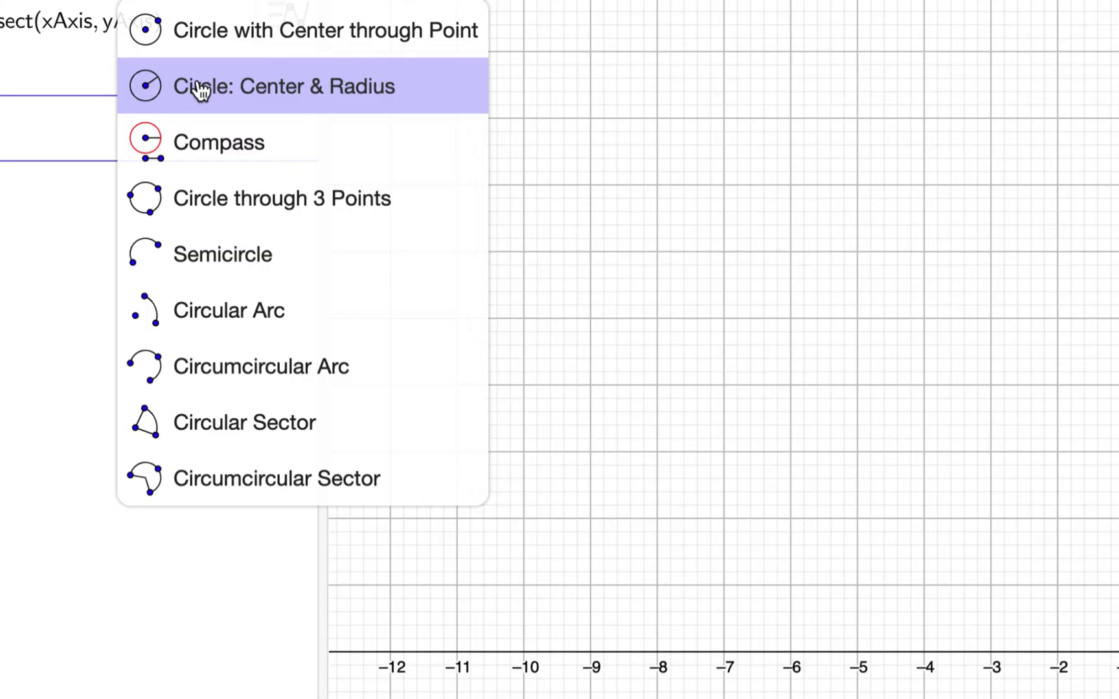
Draw circle c centred on A with radius 1, giving x² + y² = 1
click(201, 89)
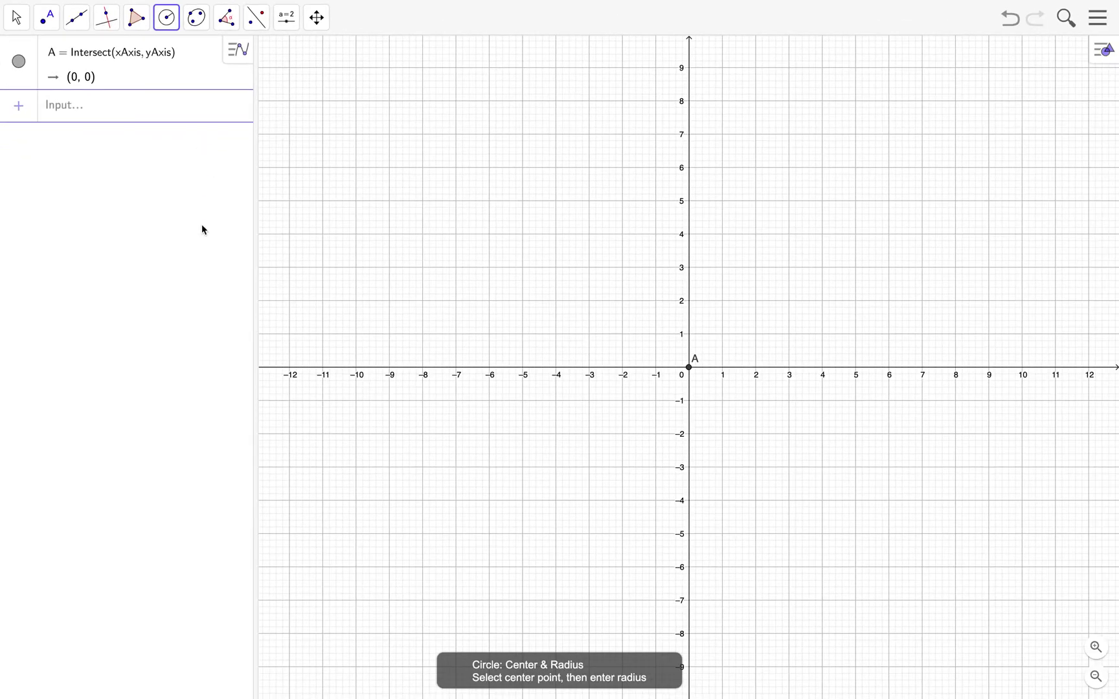
click(690, 368)
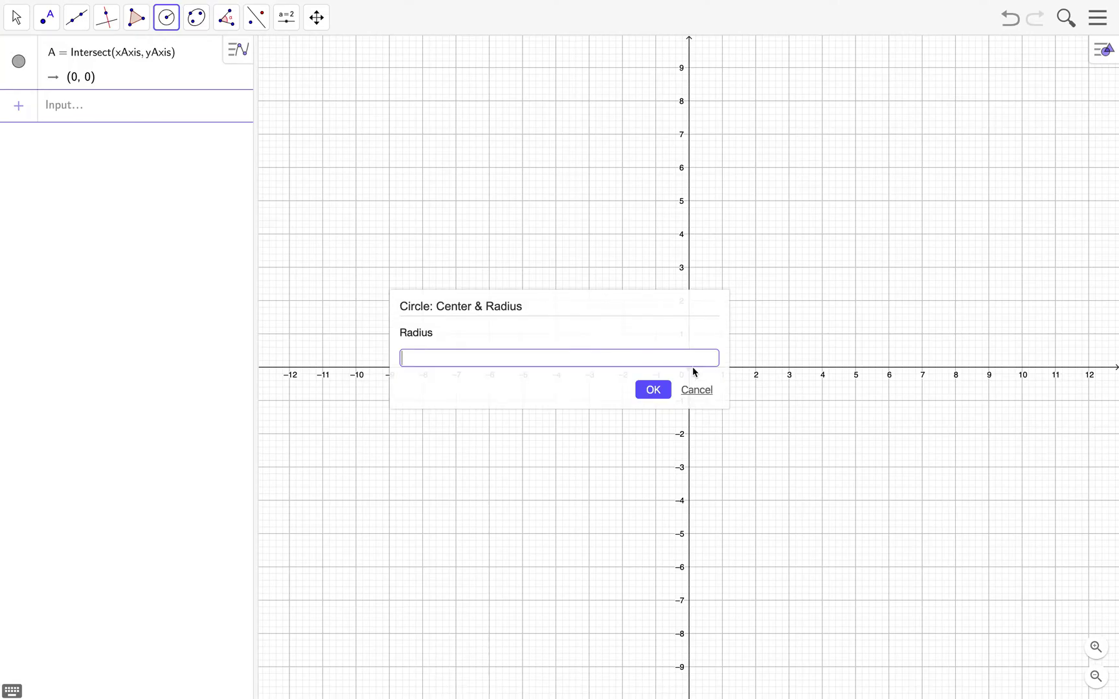
text(1)
click(653, 389)
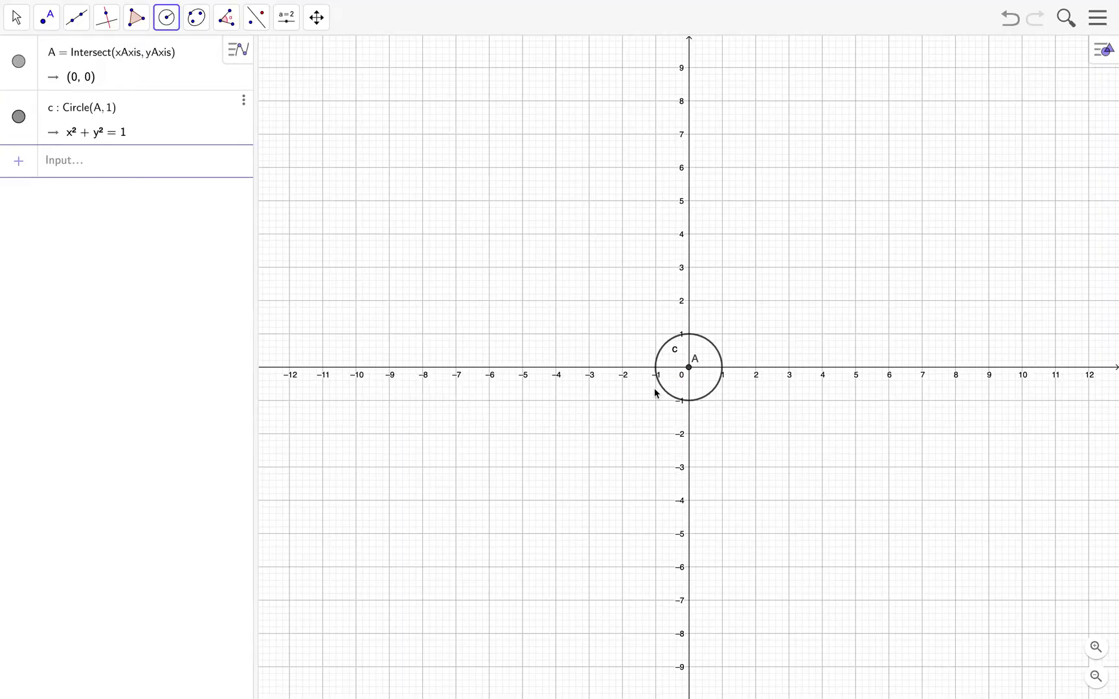
Zoom in on the unit circle and pan it to the middle of the graphics view
click(317, 25)
click(349, 84)
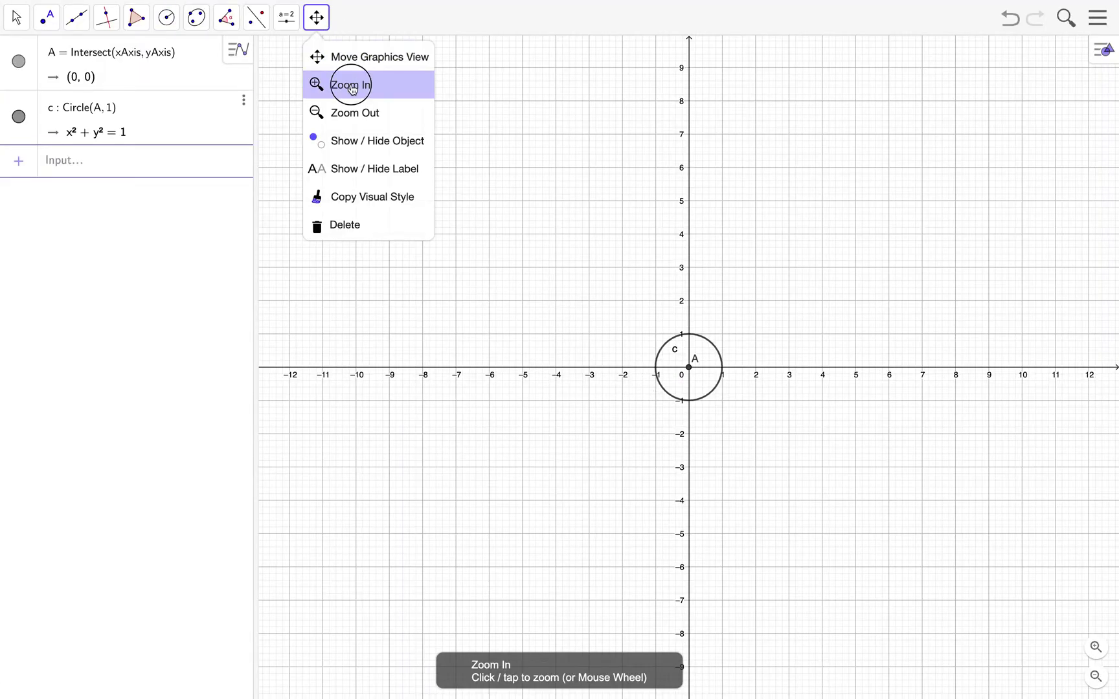
scroll(735, 331, up, 6)
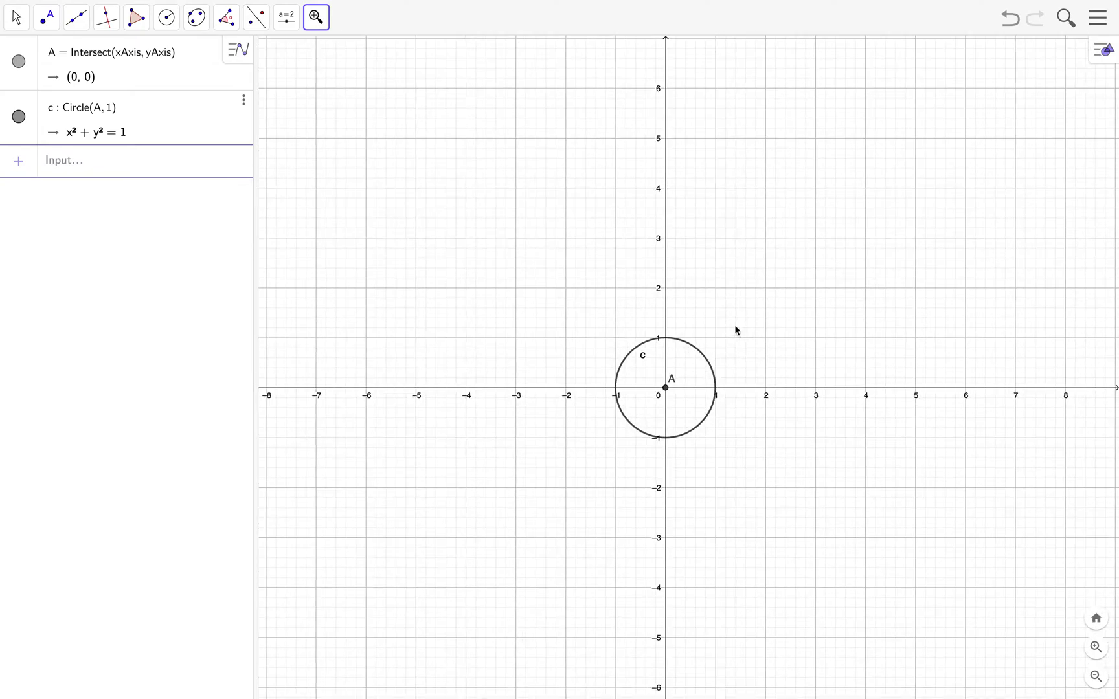
scroll(734, 325, up, 4)
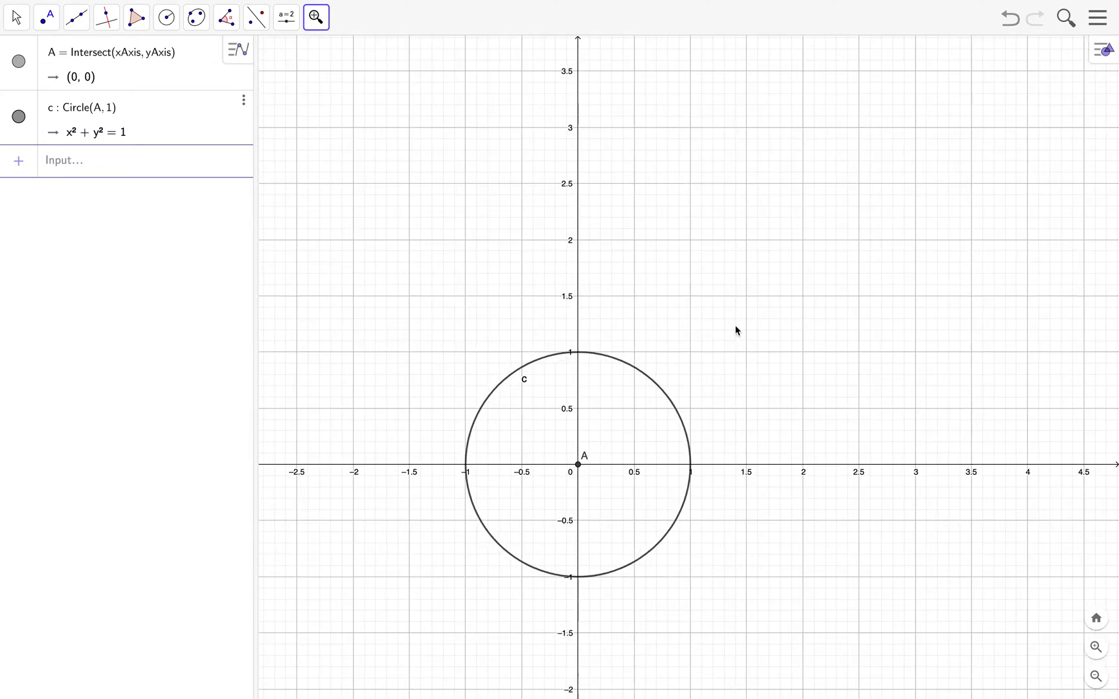
scroll(682, 322, up, 3)
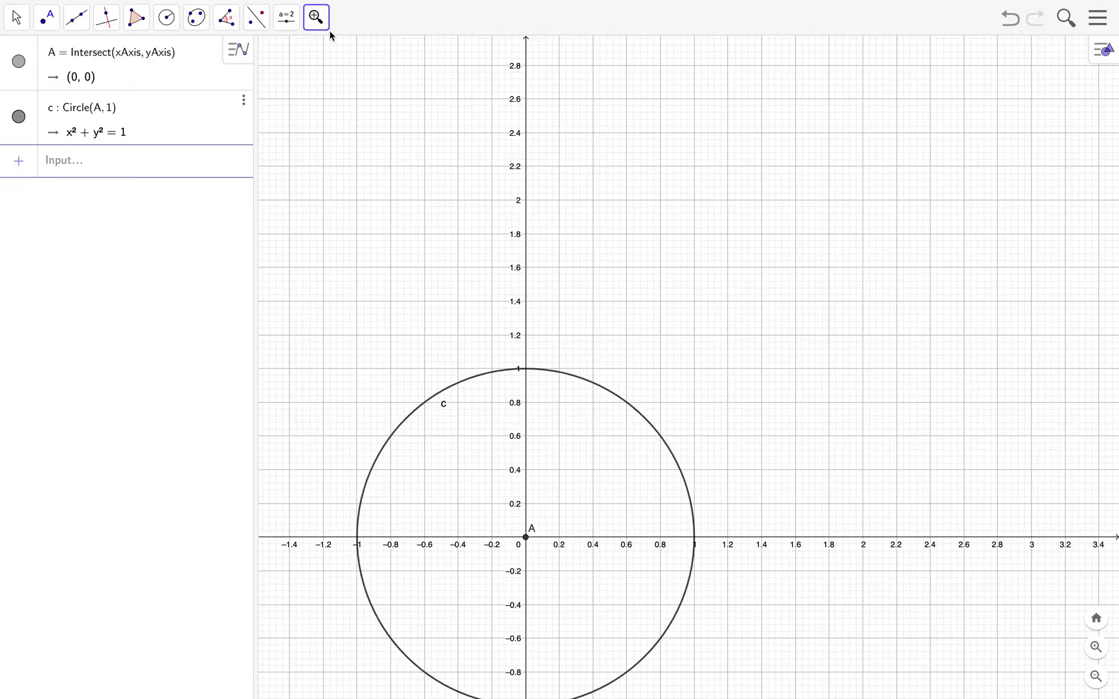
click(329, 29)
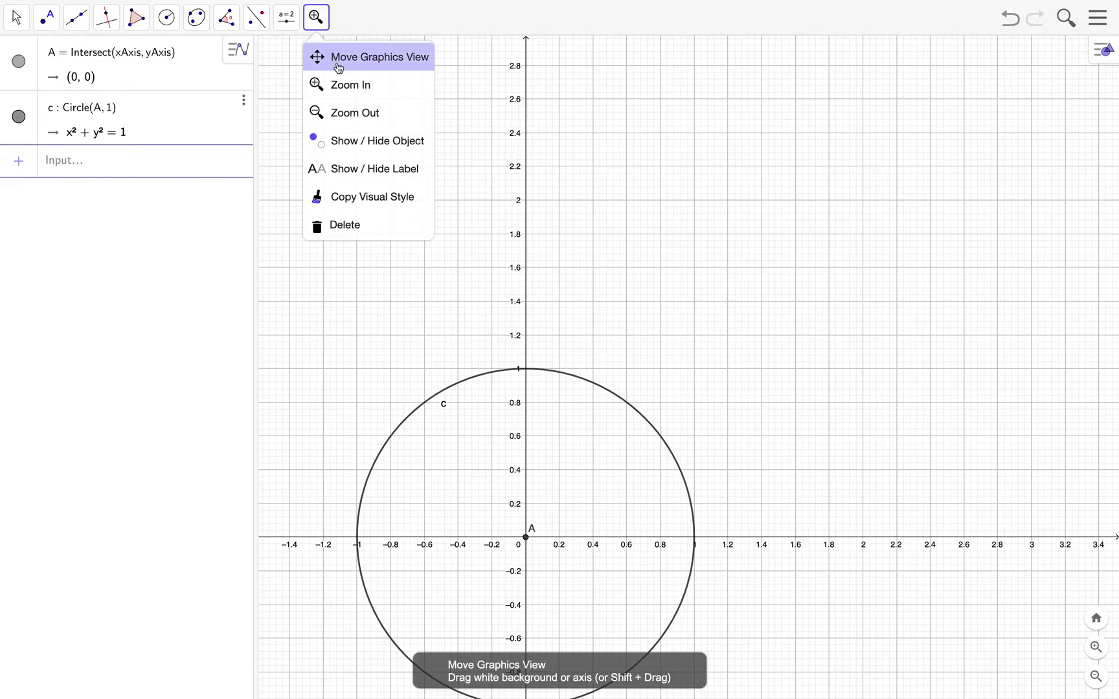
click(338, 65)
drag(699, 332, 842, 198)
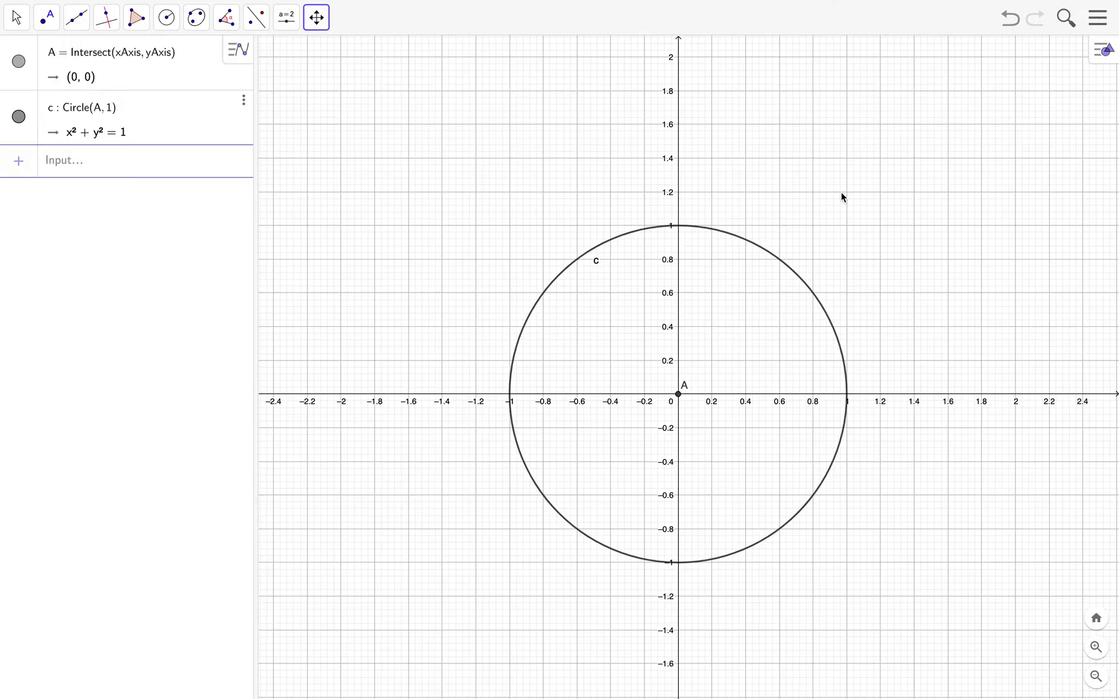
Set the graphics view grid to No Grid, keeping the axes
click(16, 17)
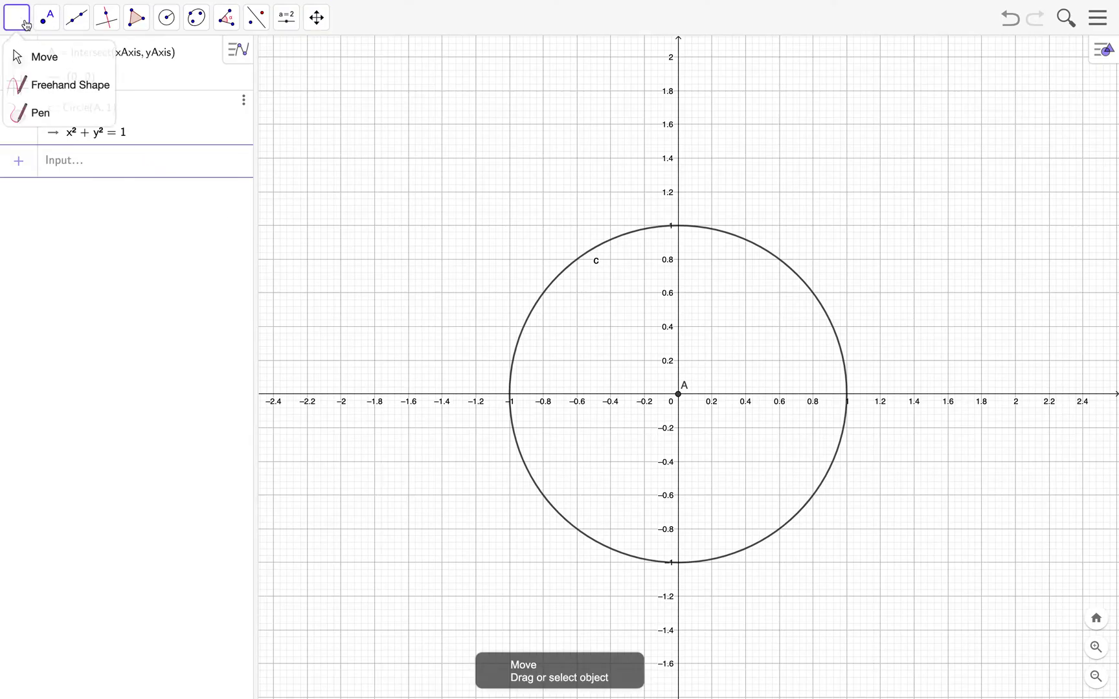
click(31, 69)
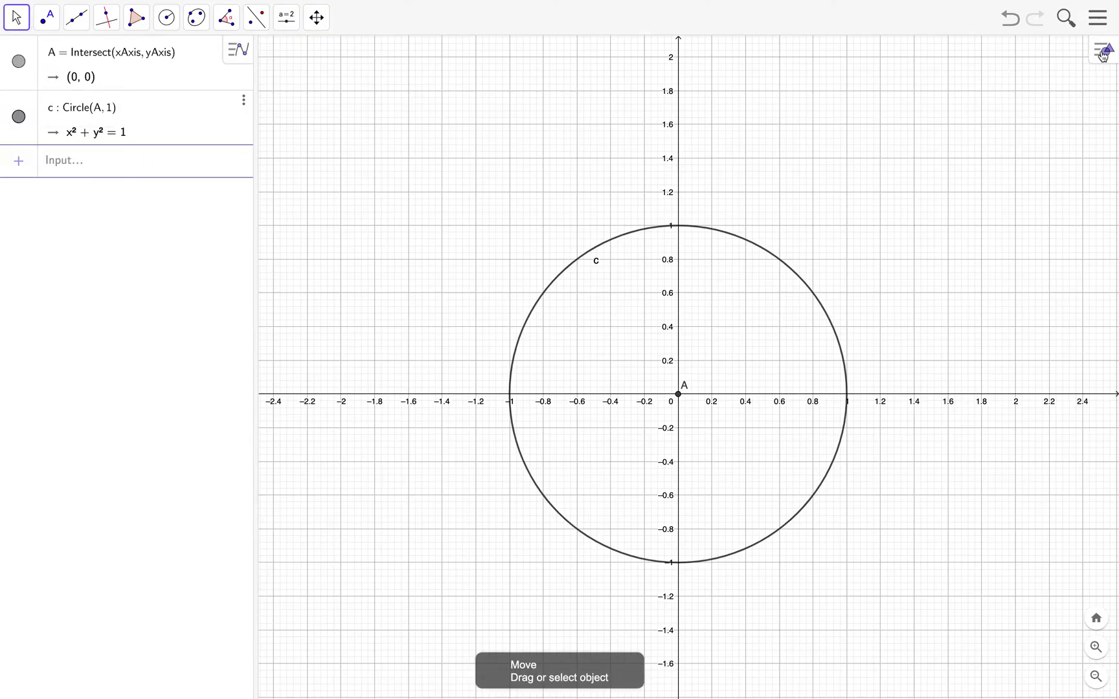
click(1103, 54)
click(975, 53)
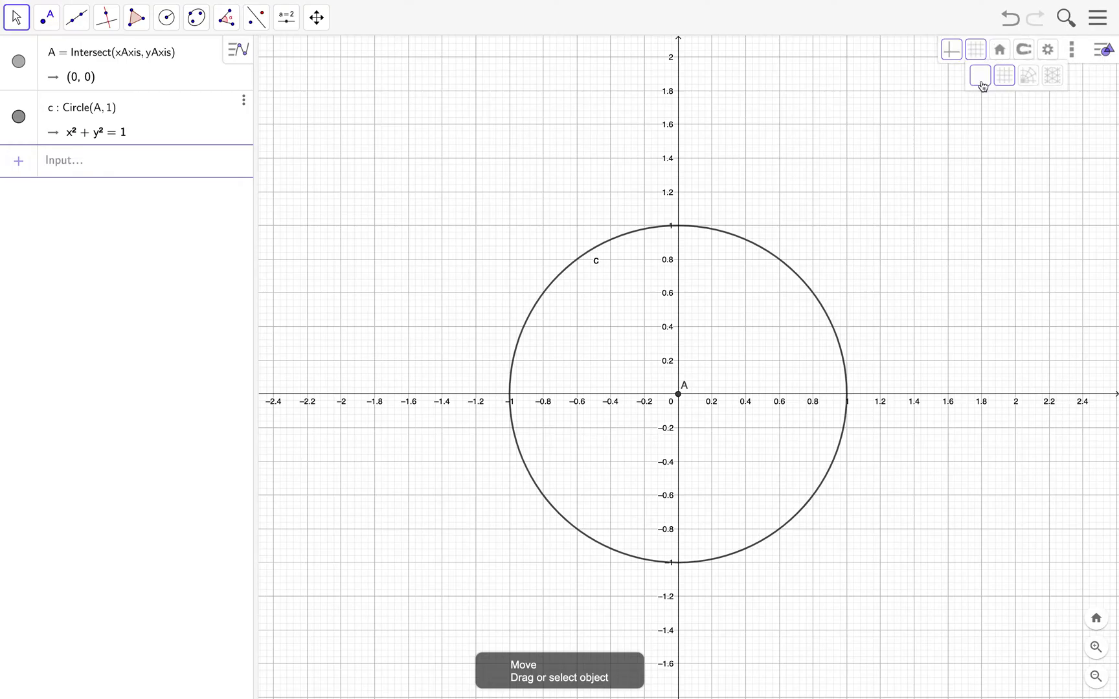
click(980, 78)
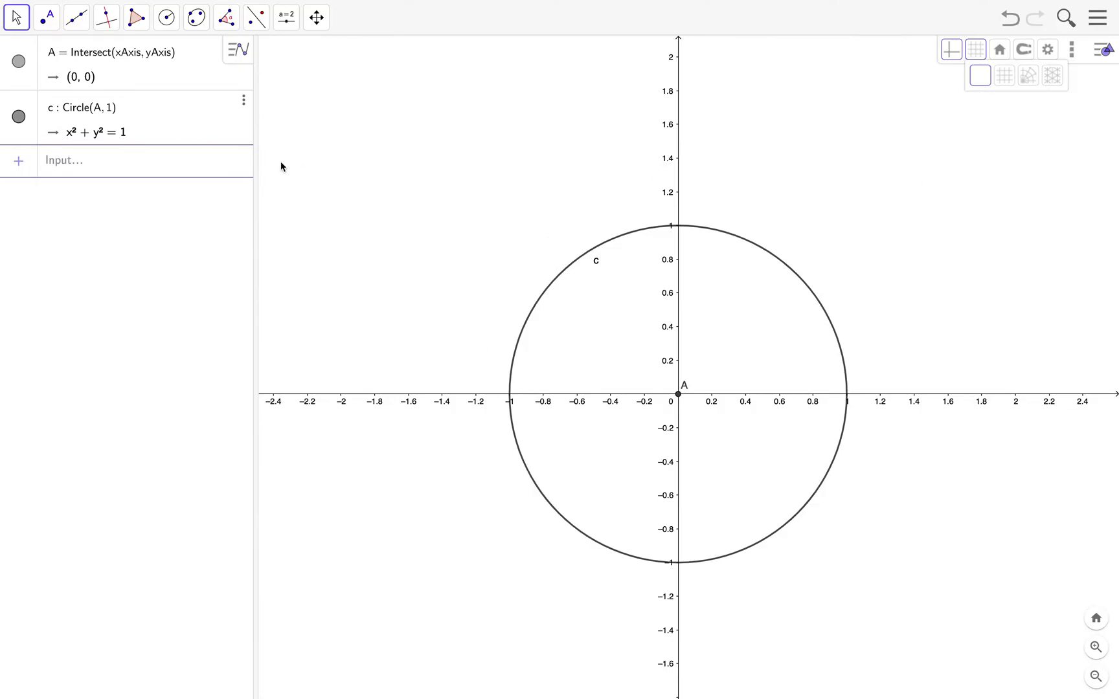
Place point B where circle c crosses the positive x-axis at (1, 0)
click(51, 29)
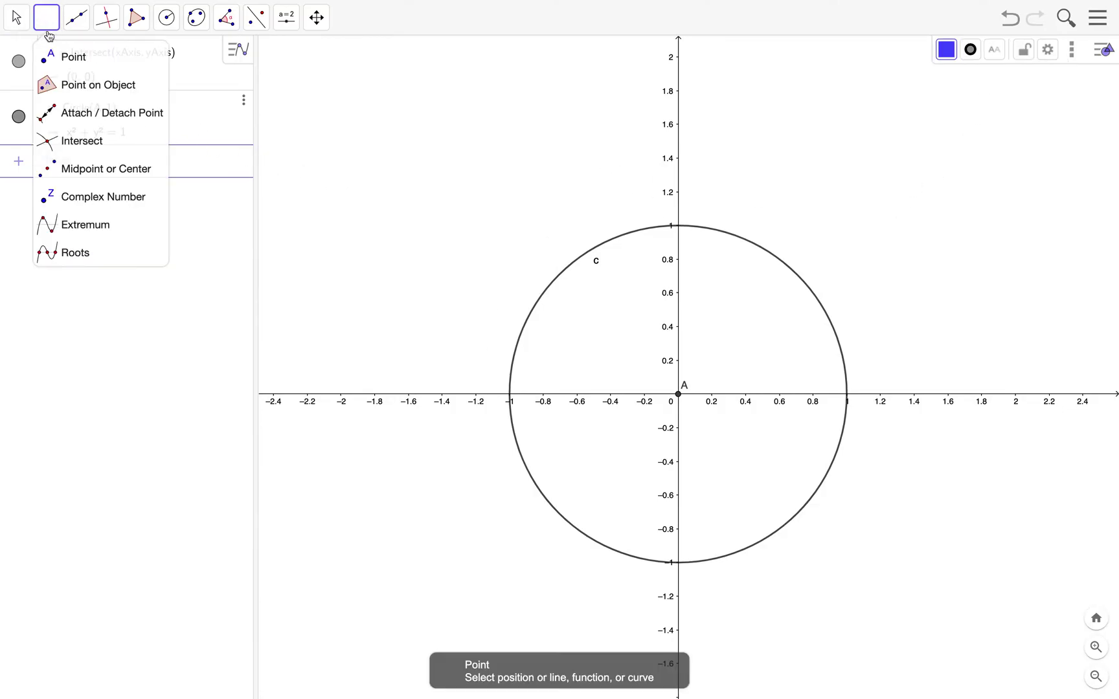
click(50, 57)
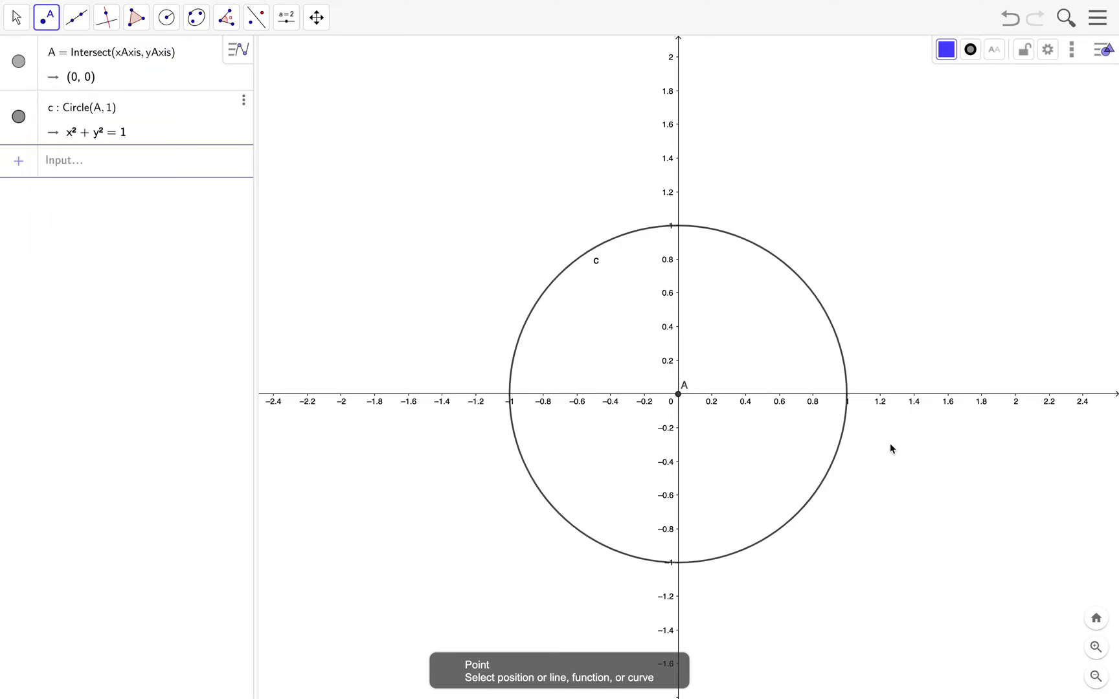
click(848, 396)
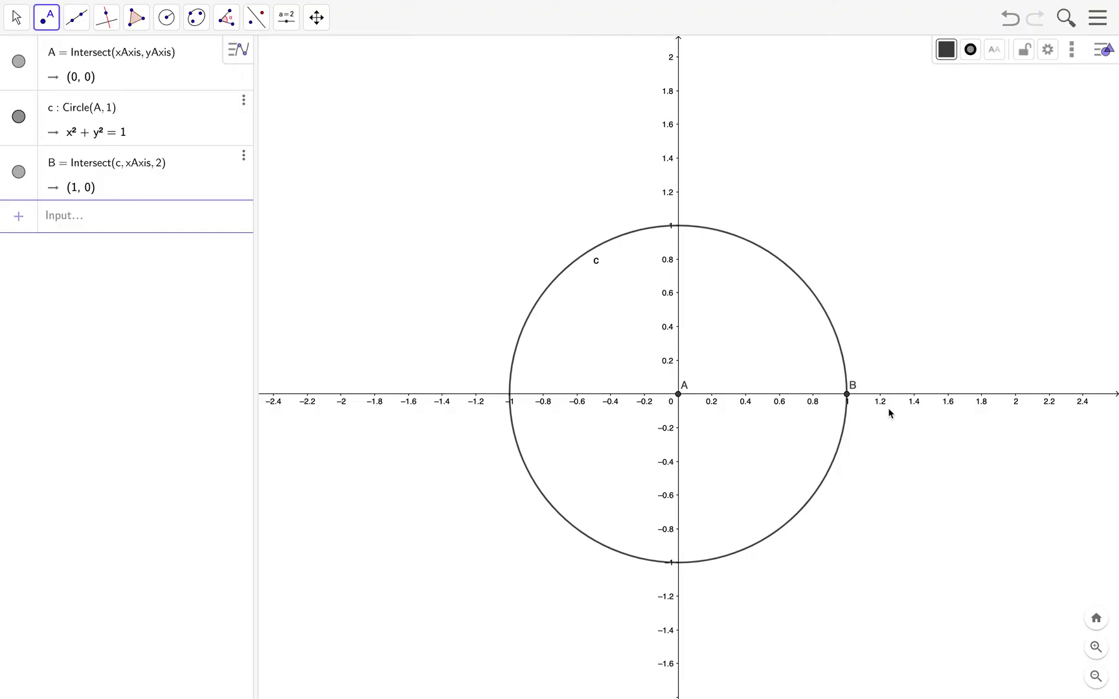
Create integer slider n with min 3 and max 100, and drag it above the circle
click(293, 28)
click(304, 56)
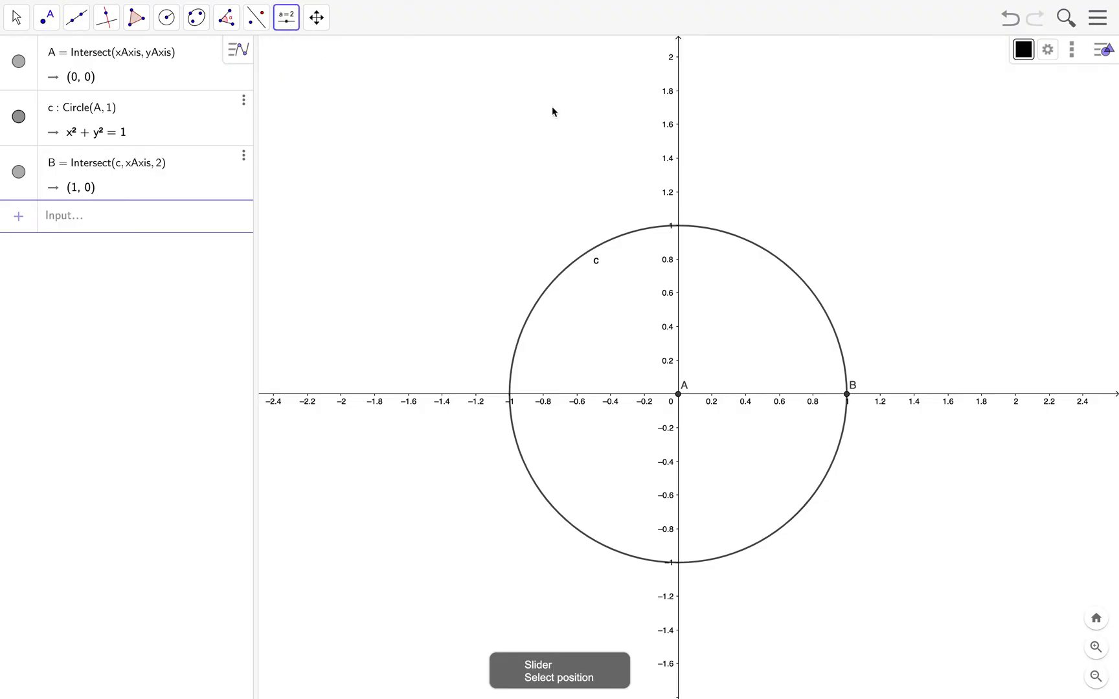
click(932, 187)
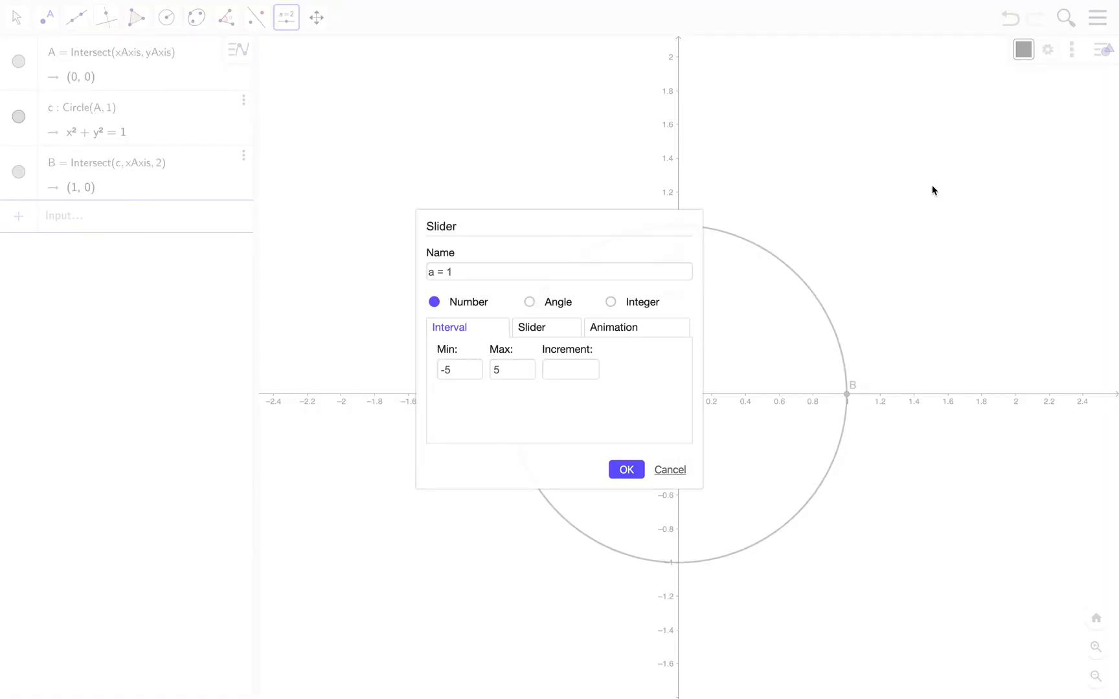
click(610, 302)
double_click(461, 370)
text(3)
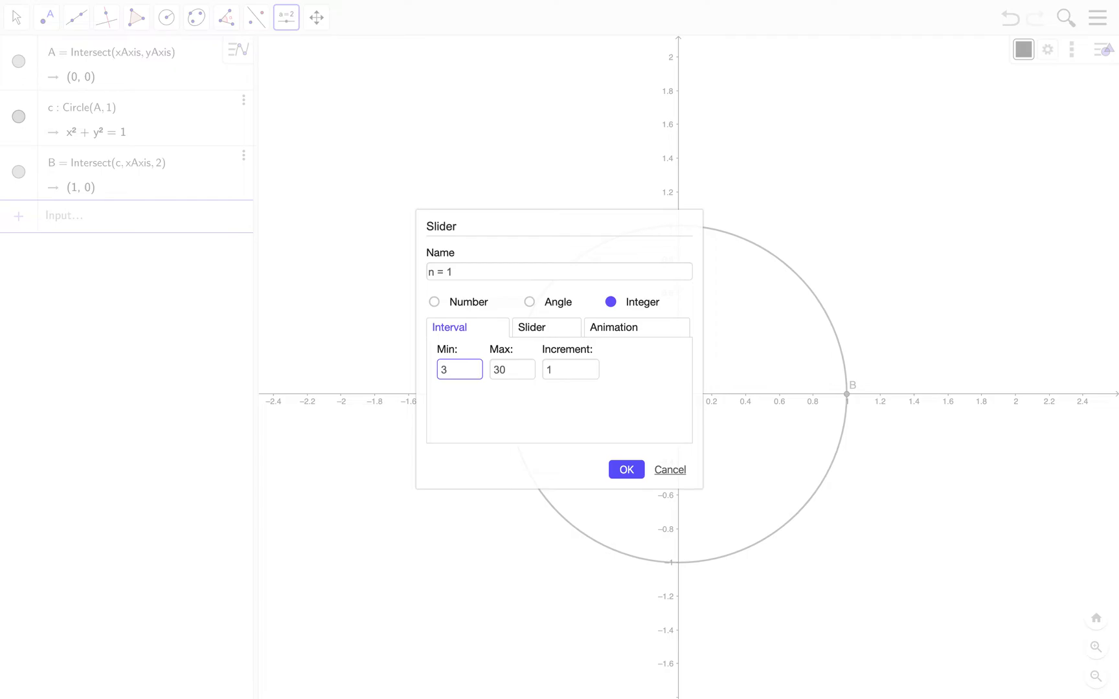
click(515, 374)
text(100)
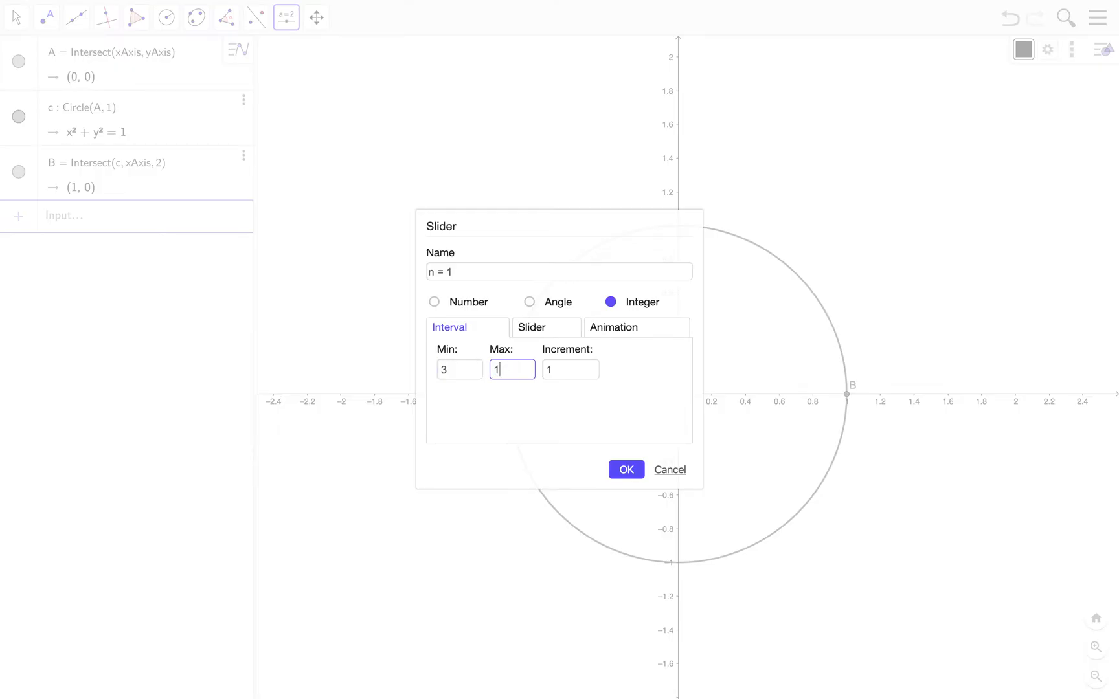
click(625, 468)
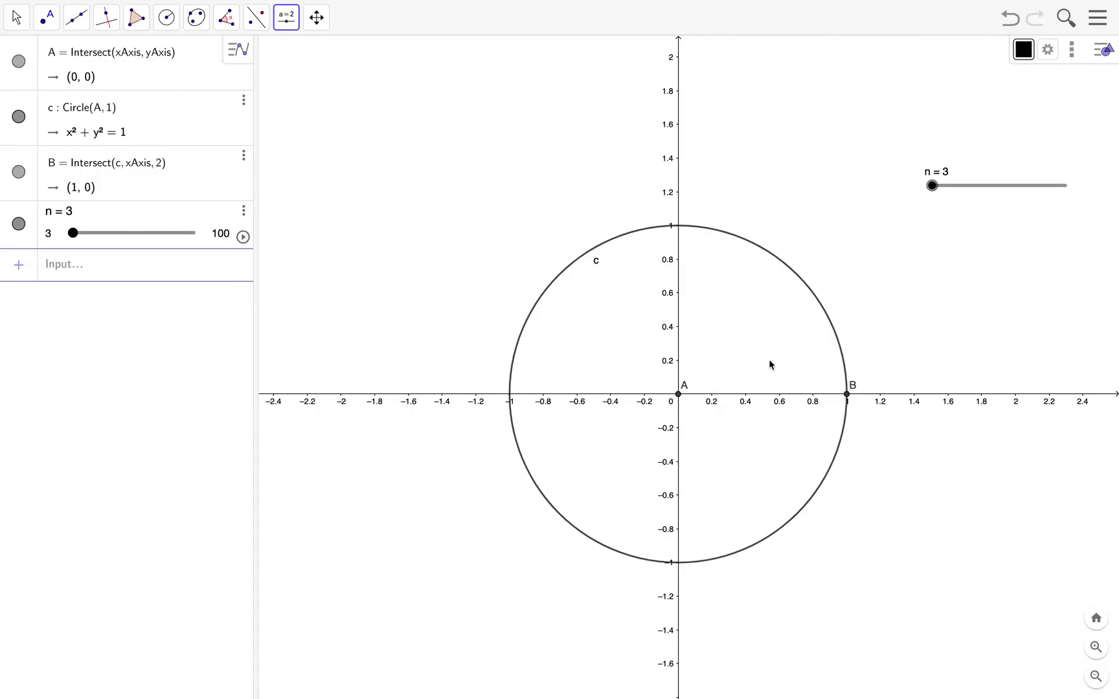
click(978, 188)
drag(979, 187, 829, 114)
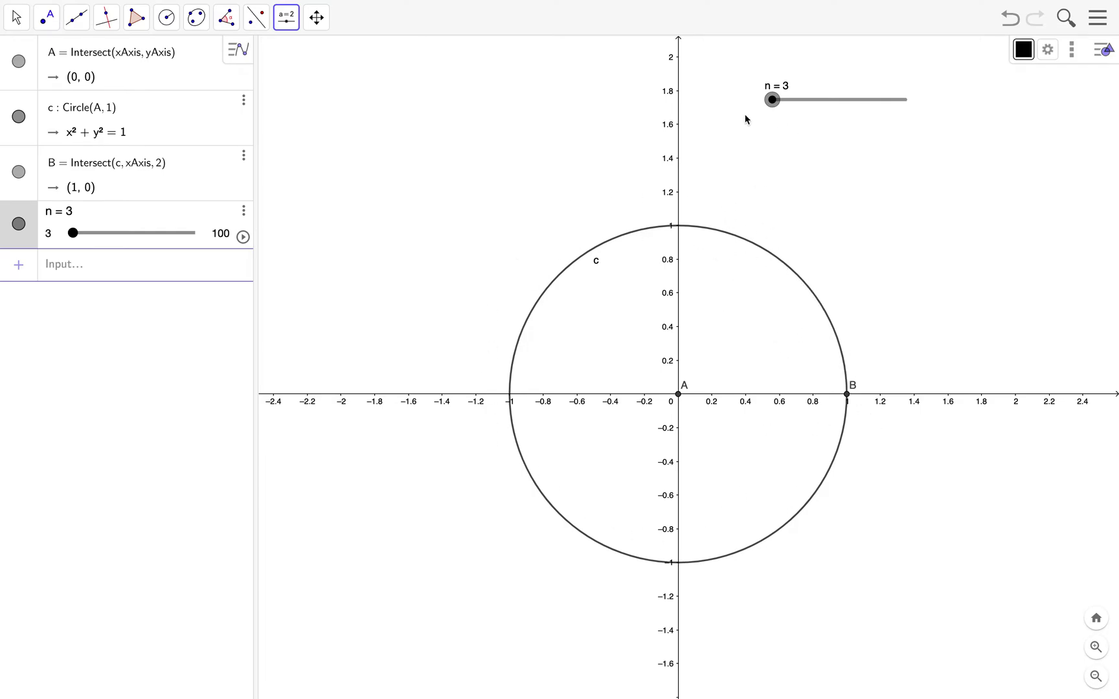
Enter ca = 2π/n in the Input bar as the central angle (about 2.09)
click(78, 265)
text(ca = 2[o)
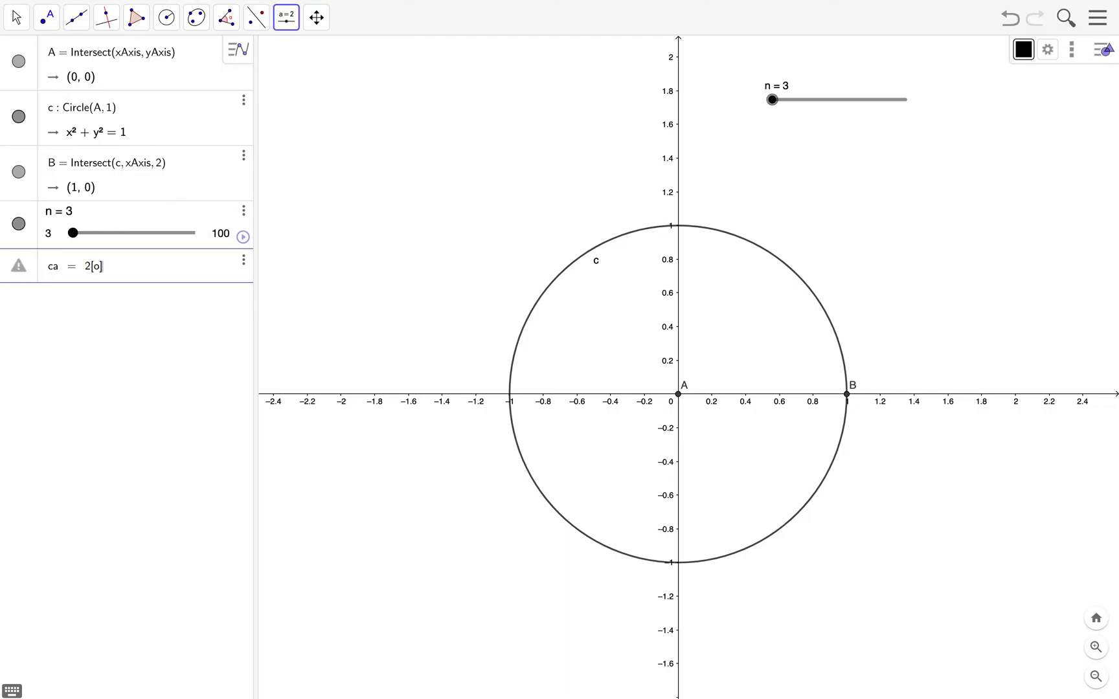
key(BackSpace)
key(BackSpace)
text(pi)
key(Return)
text(/)
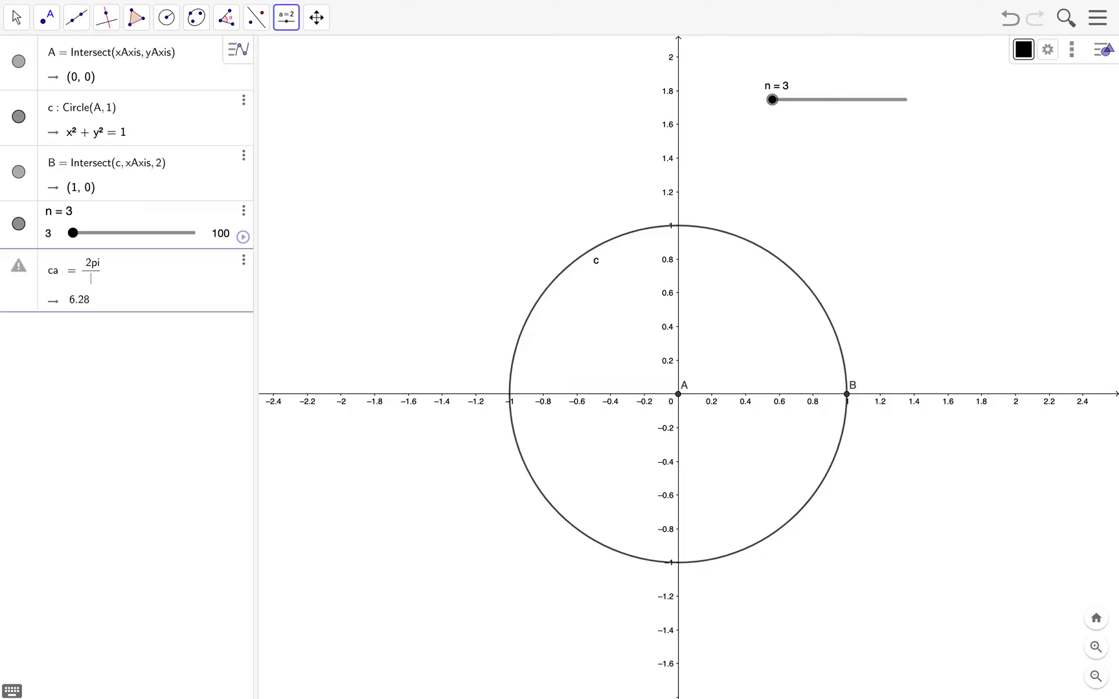
text(n)
key(Return)
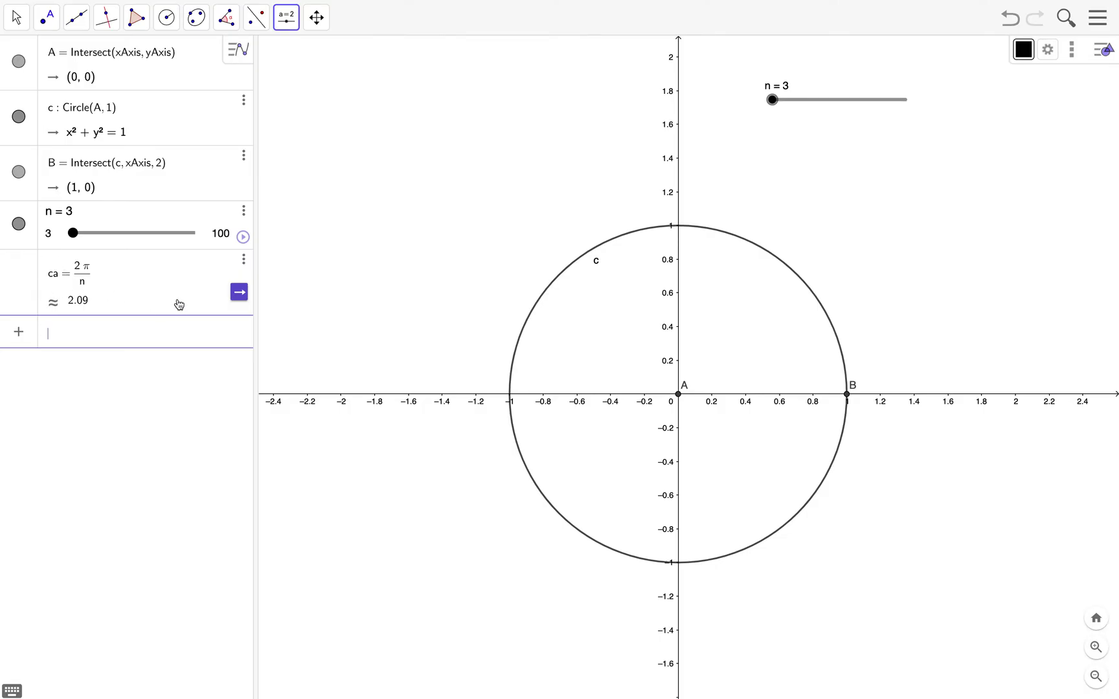
click(262, 31)
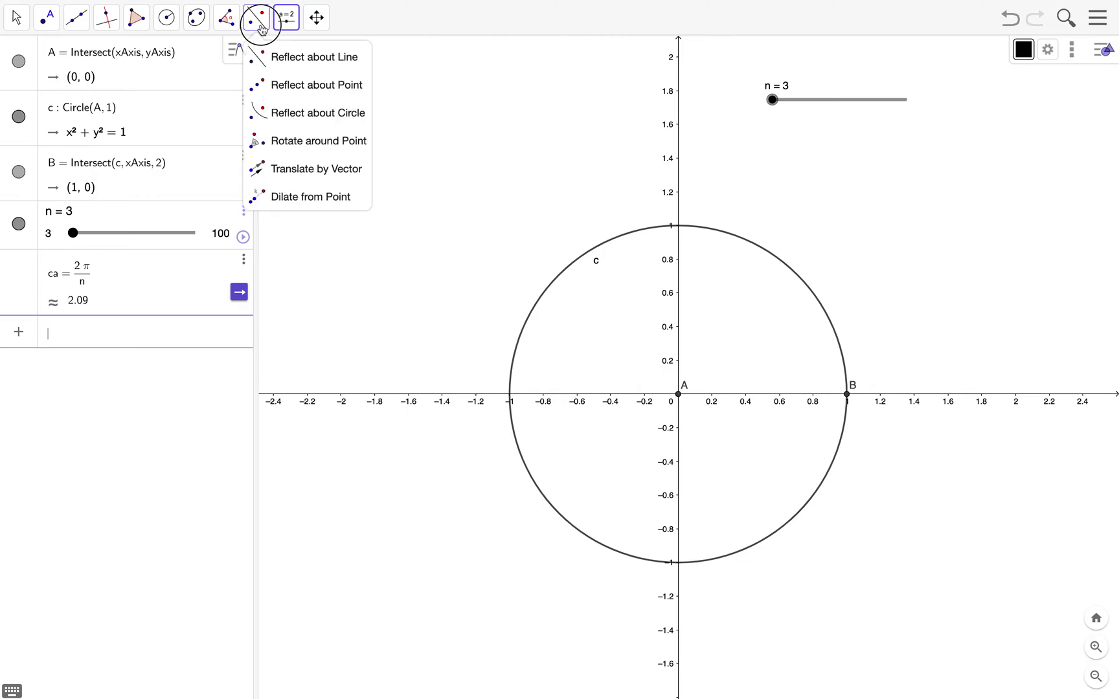
Rotate B about A by angle ca counterclockwise to create point B'
click(295, 147)
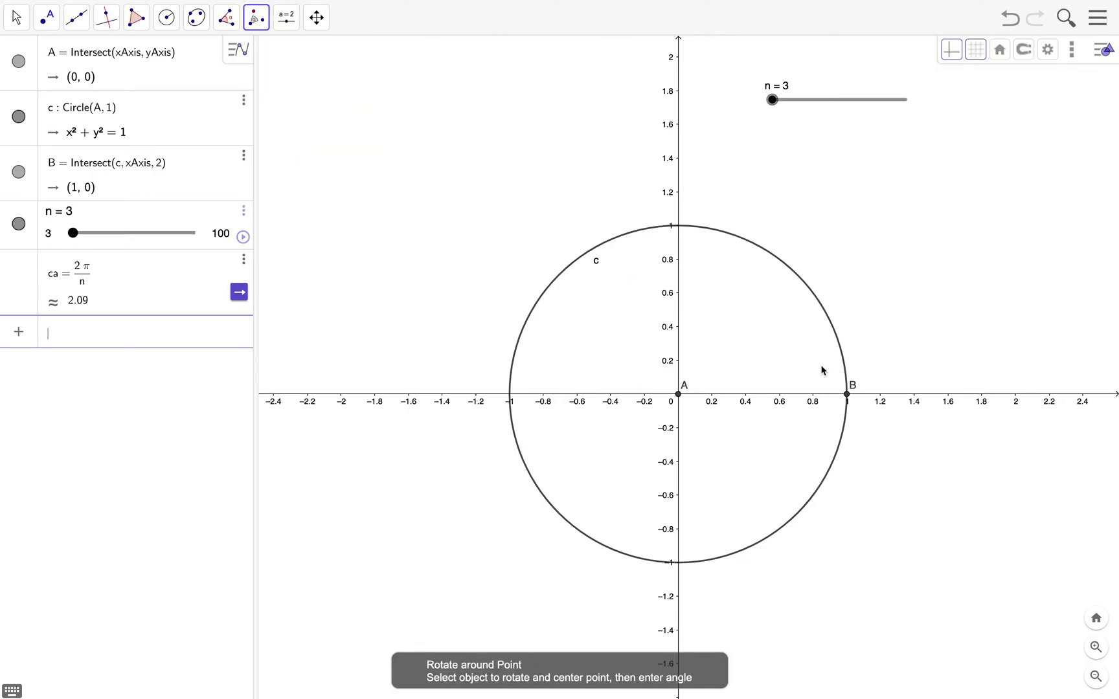
click(848, 397)
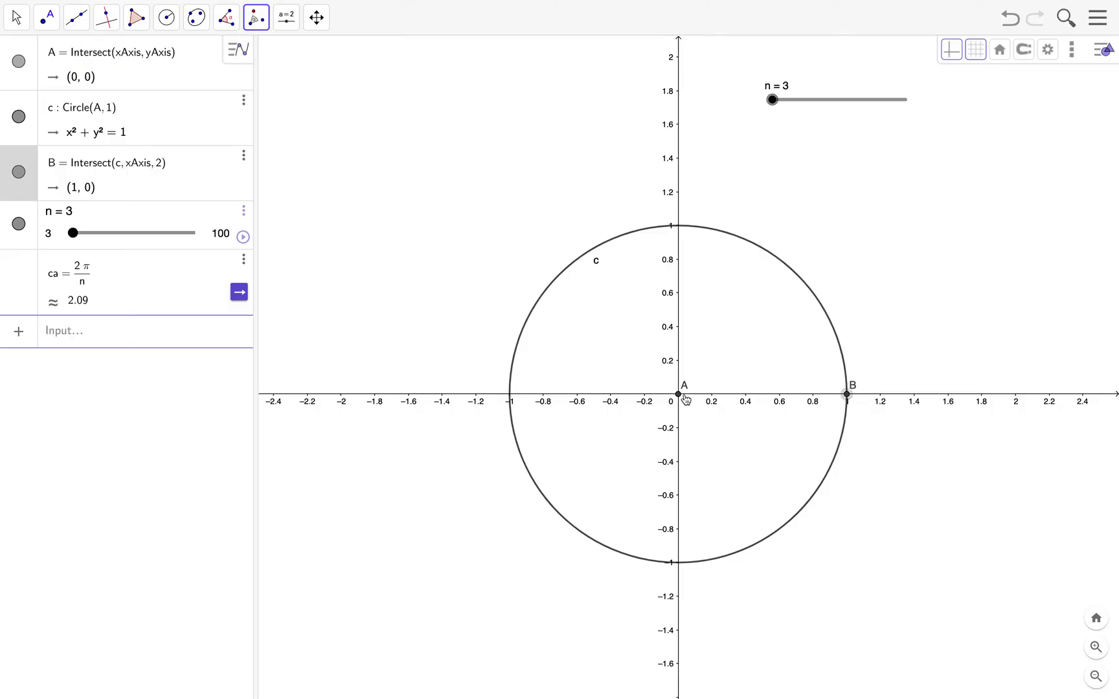
click(680, 395)
key(BackSpace)
key(BackSpace)
key(BackSpace)
text(ca)
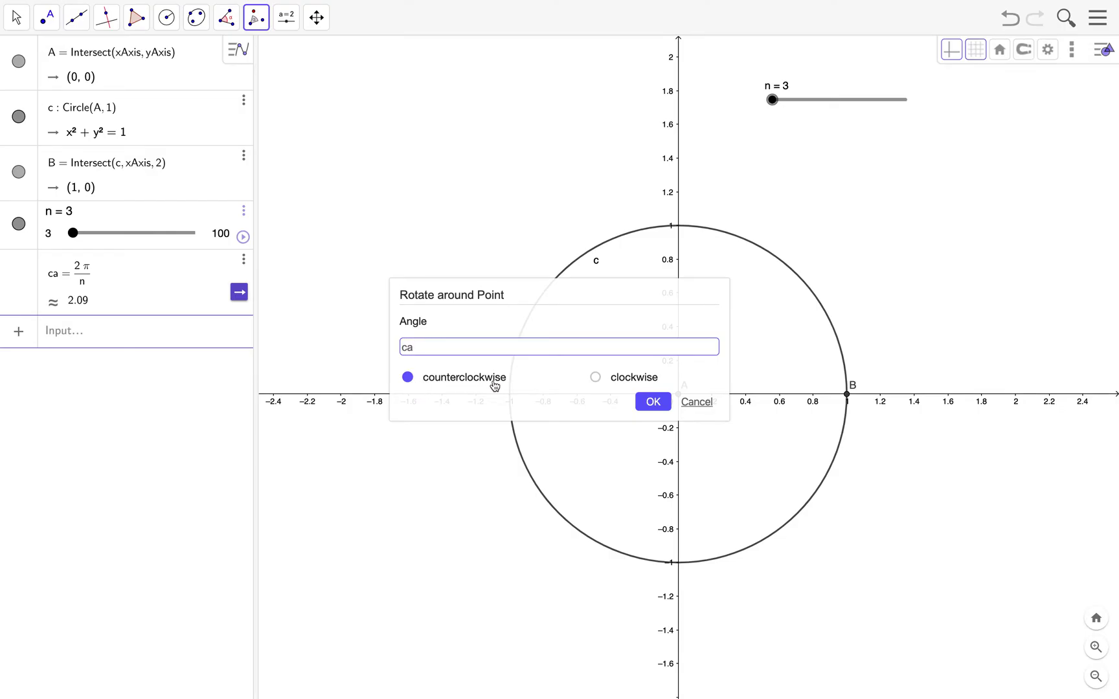
click(654, 406)
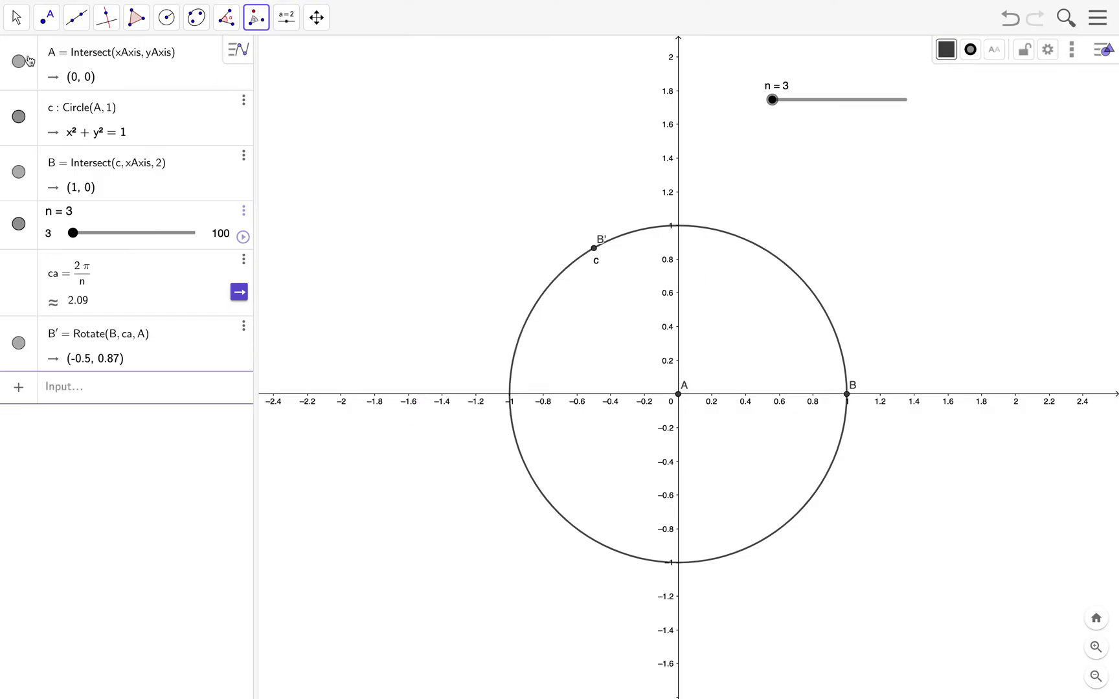
click(16, 18)
mouse_move(781, 103)
mouse_down()
mouse_move(918, 127)
mouse_move(768, 142)
mouse_move(799, 116)
mouse_up()
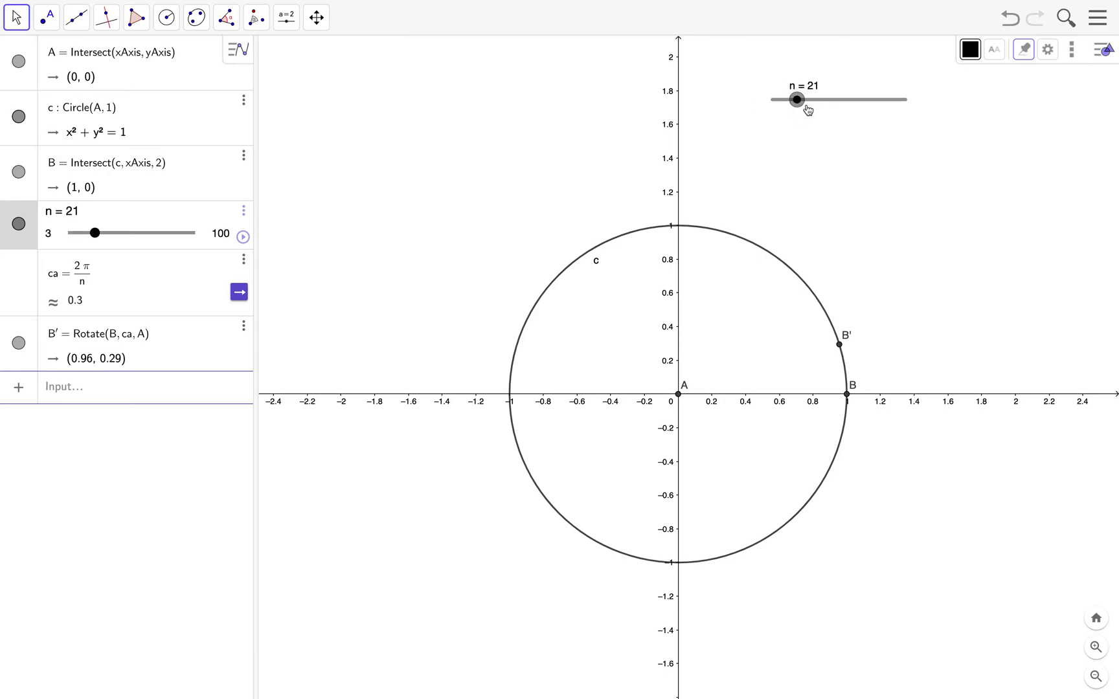
drag(797, 101, 763, 108)
click(136, 19)
click(163, 99)
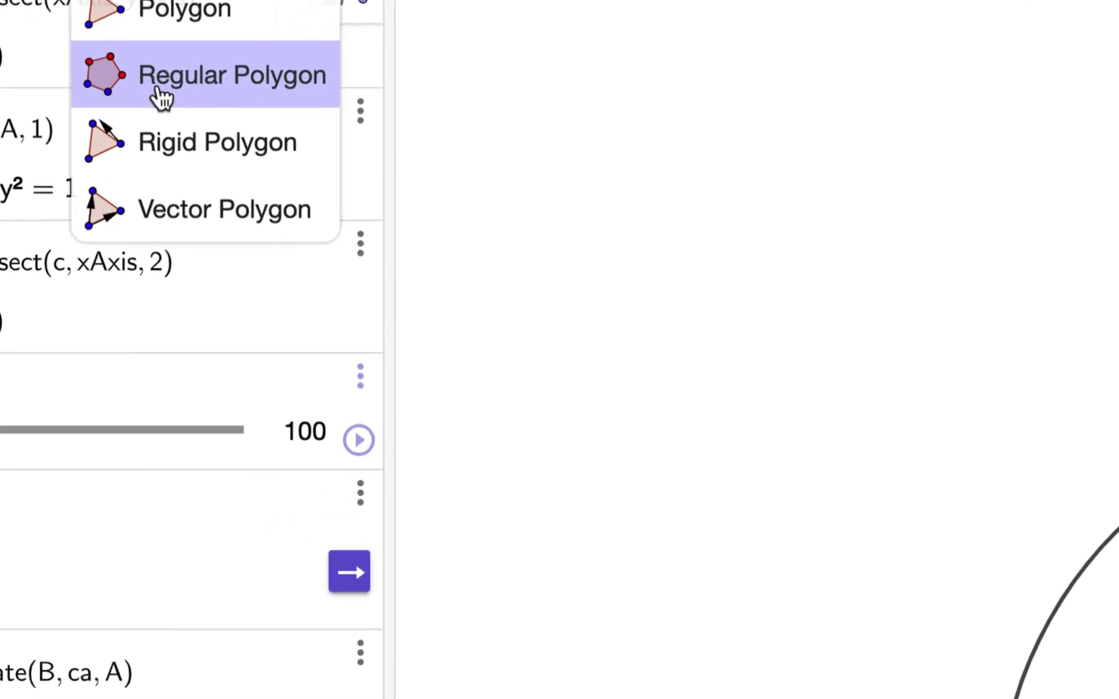
Build regular polygon poly1 on B and B' with n vertices, currently a triangle
click(162, 99)
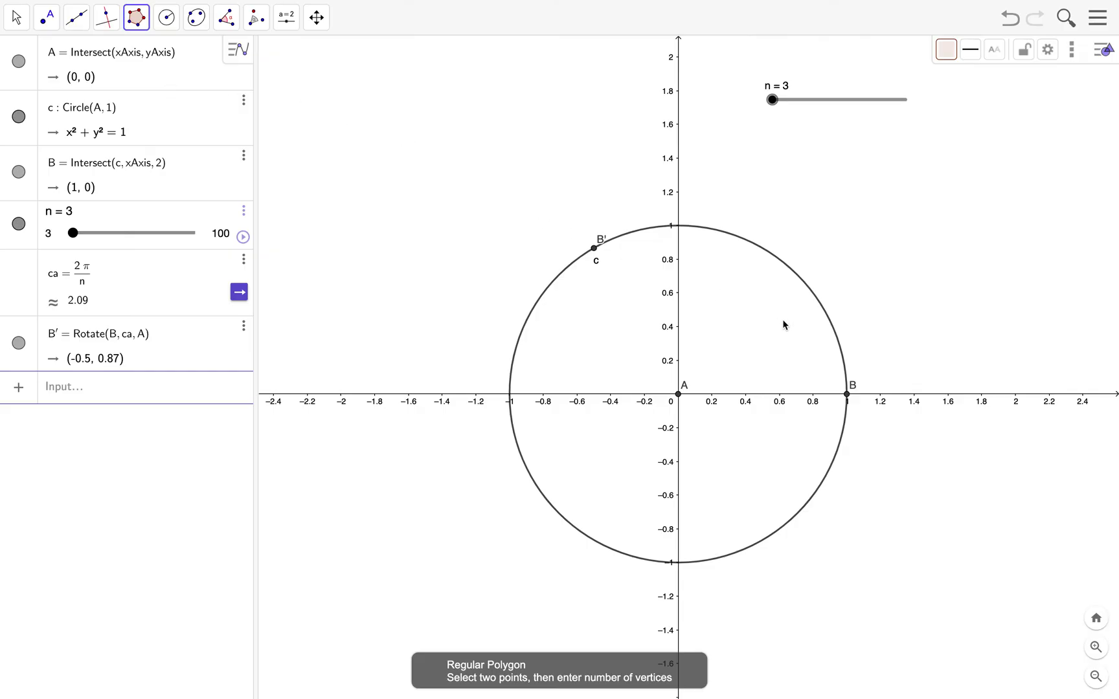
click(848, 397)
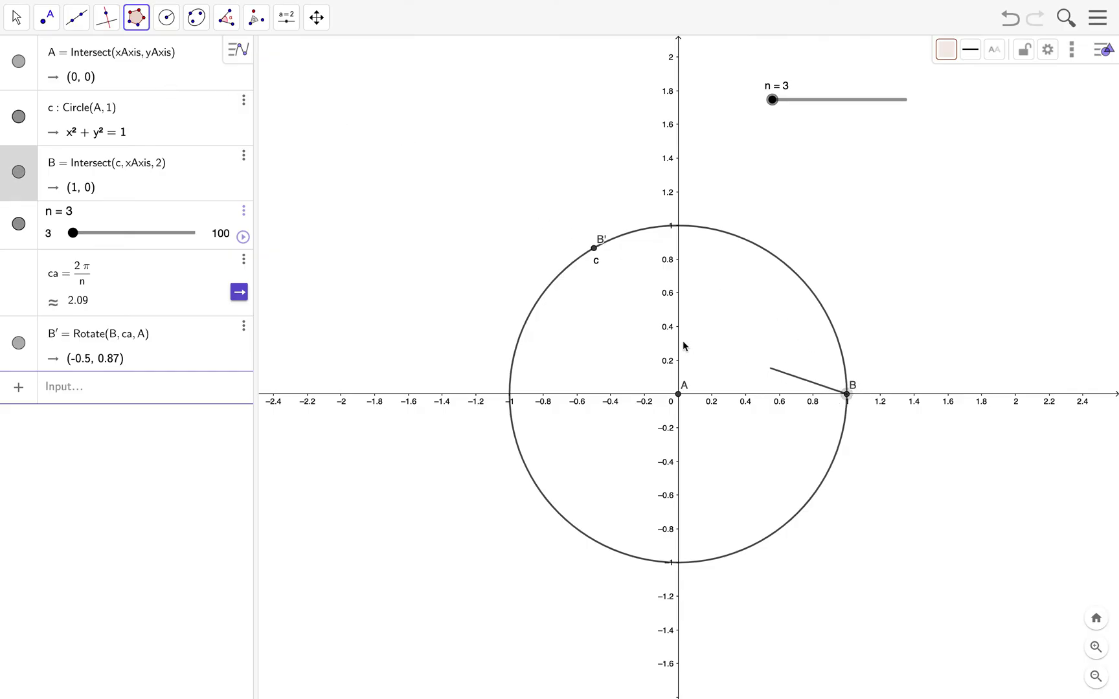
click(595, 250)
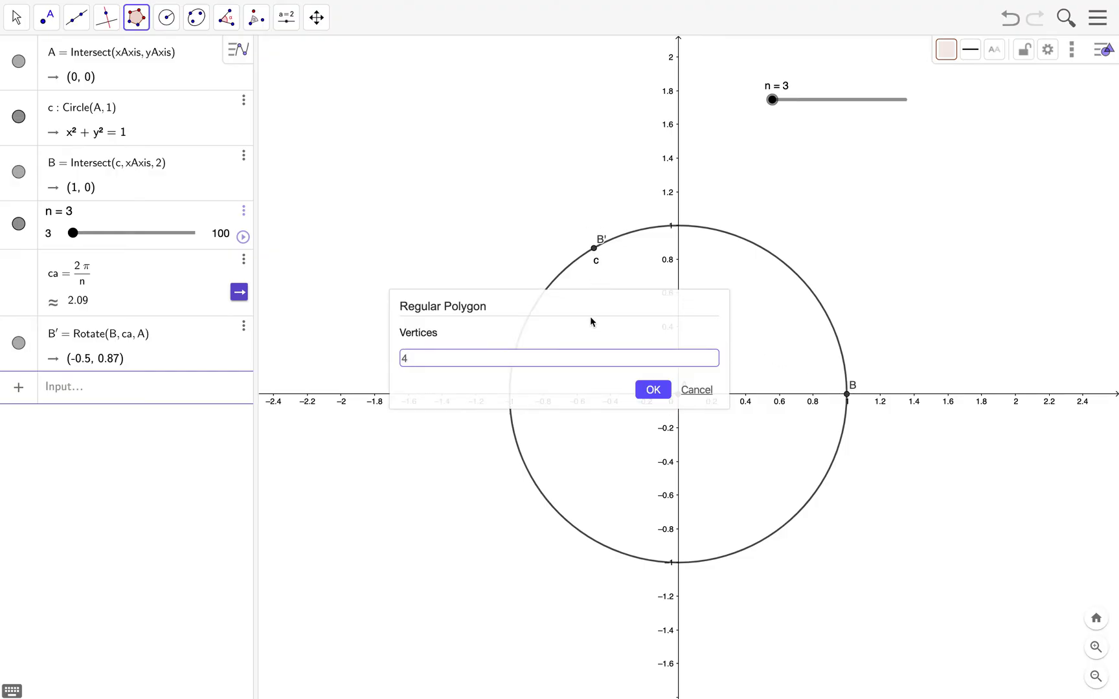
key(BackSpace)
text(n)
click(653, 389)
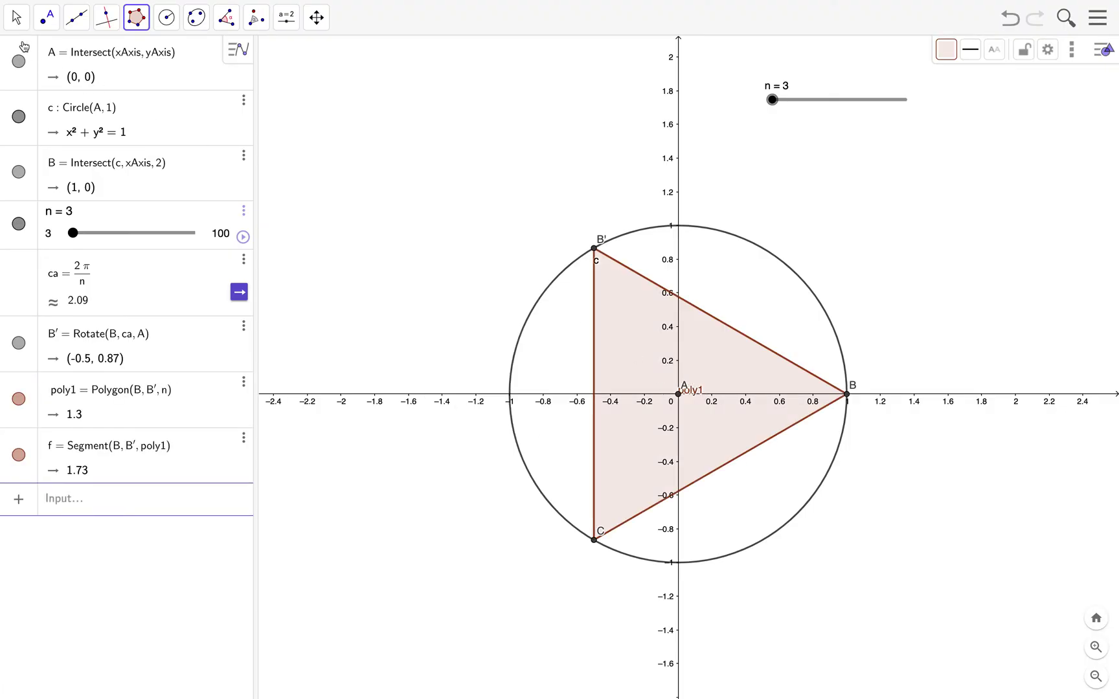
click(16, 17)
click(24, 58)
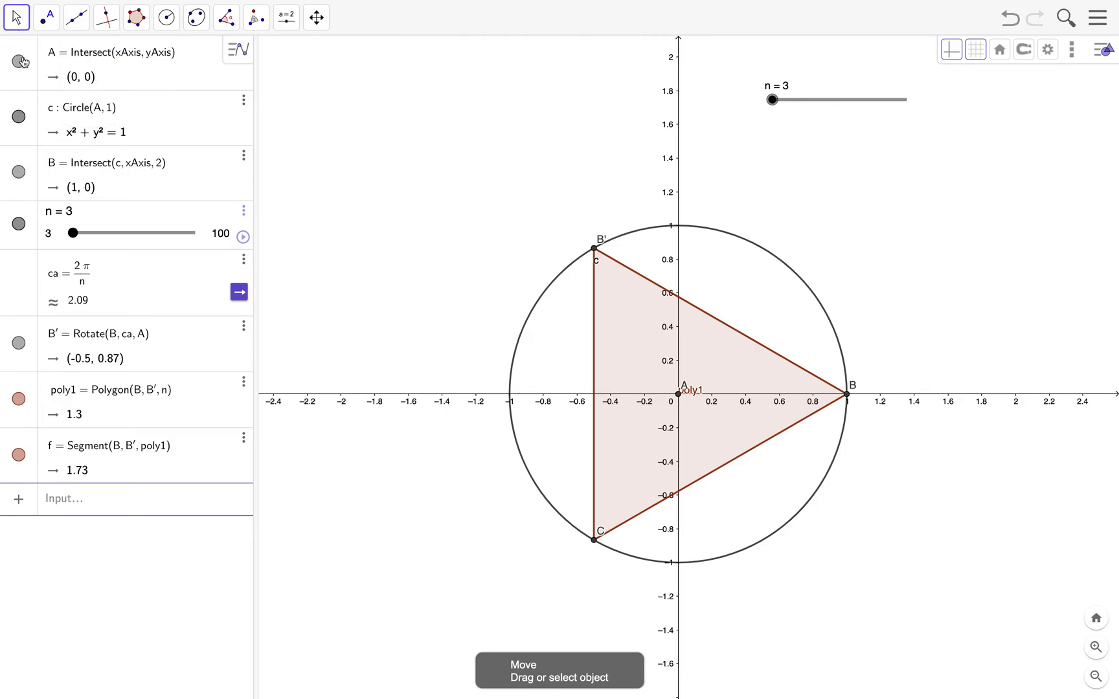
Drag slider n to test the polygon, then turn off Show Axes
drag(774, 111, 672, 106)
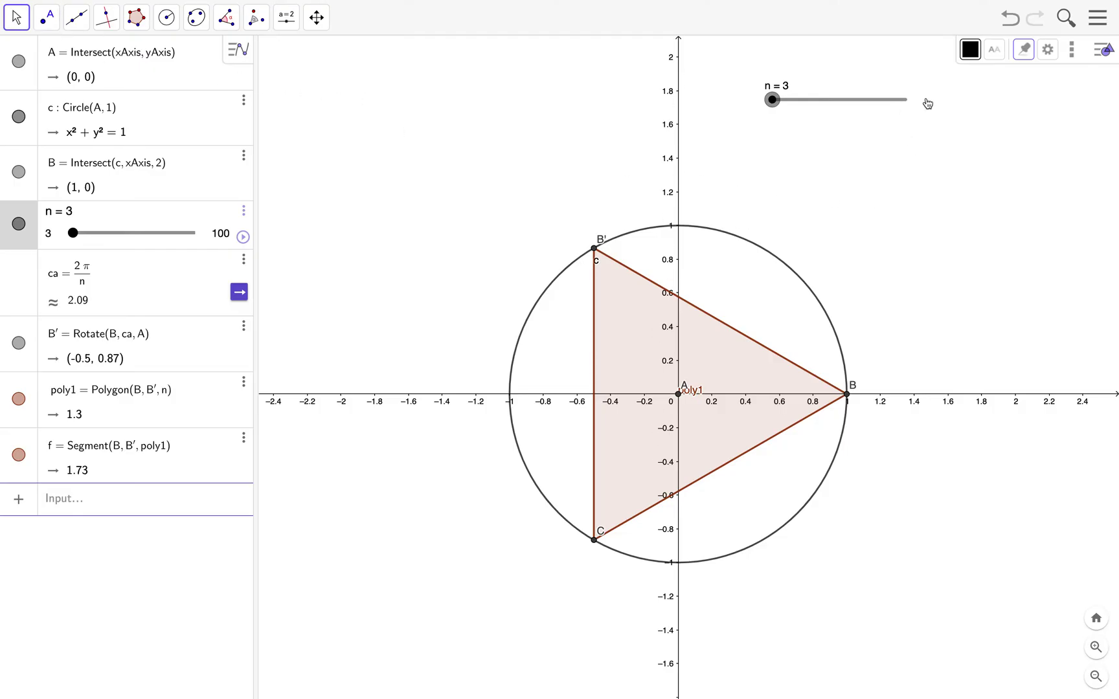
click(967, 207)
click(949, 50)
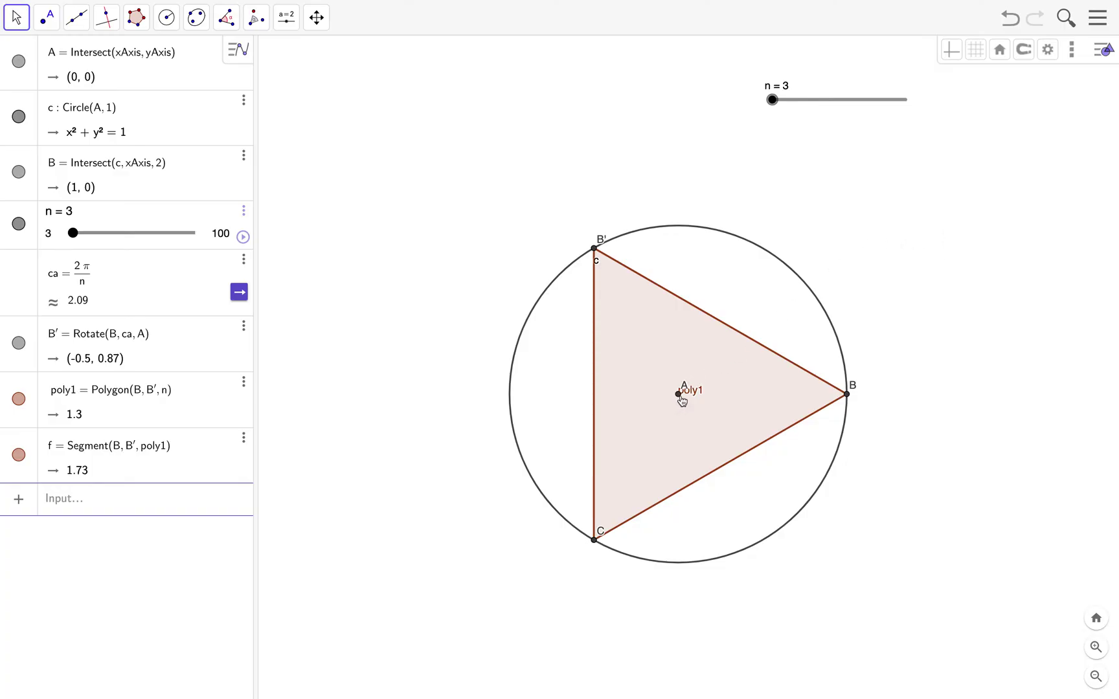
Move the poly1 label off point A and hide centre point A
drag(688, 396, 698, 399)
right_click(679, 395)
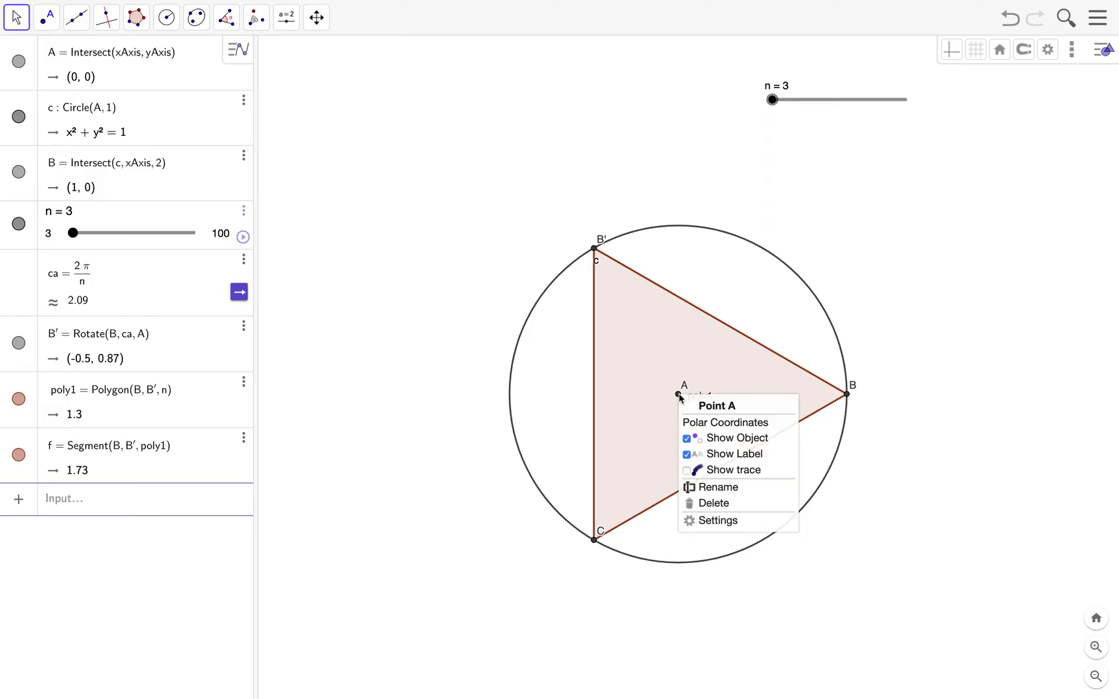
click(711, 440)
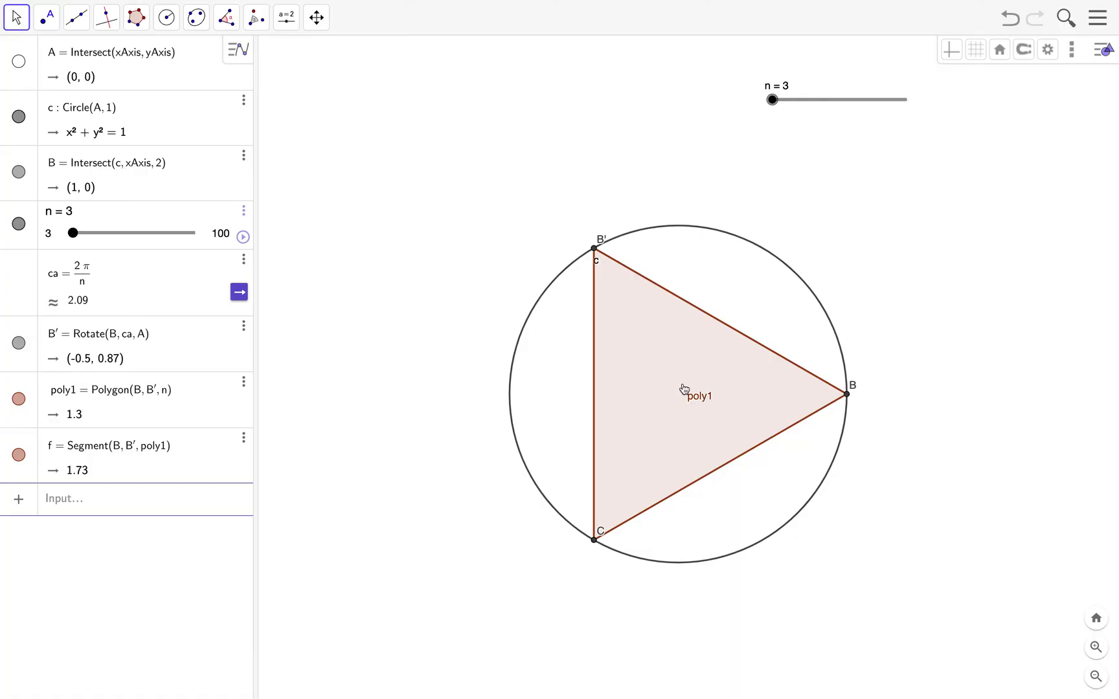
Label poly1 with its area value, 1.3, and drag slider n to check it updates
right_click(696, 403)
click(761, 516)
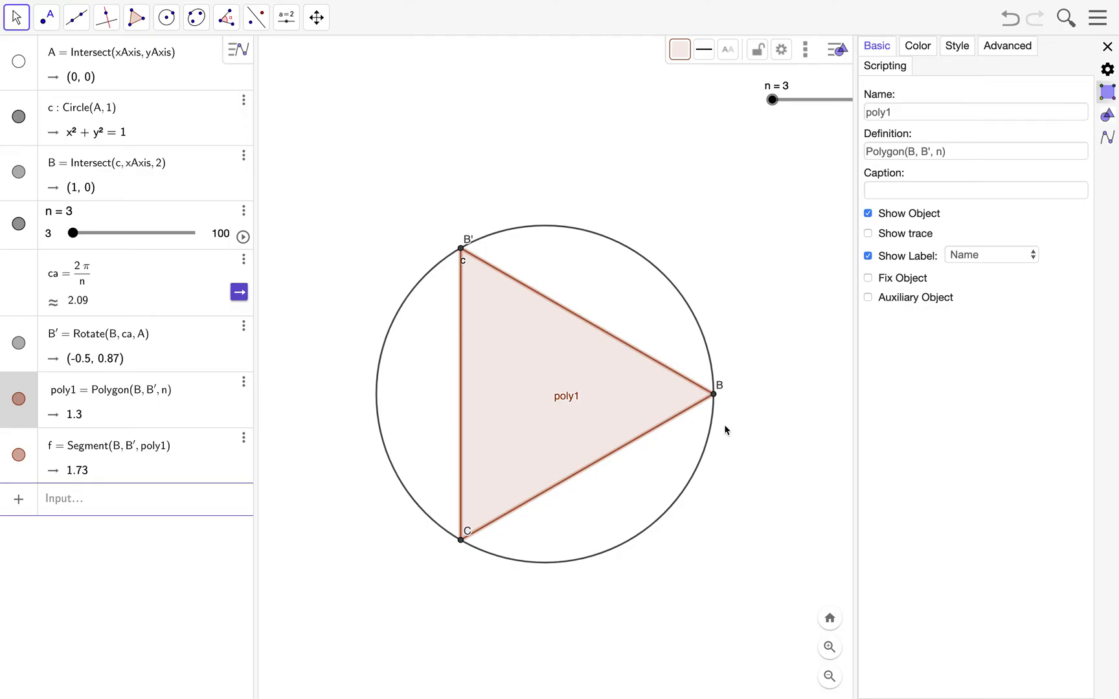
right_click(571, 403)
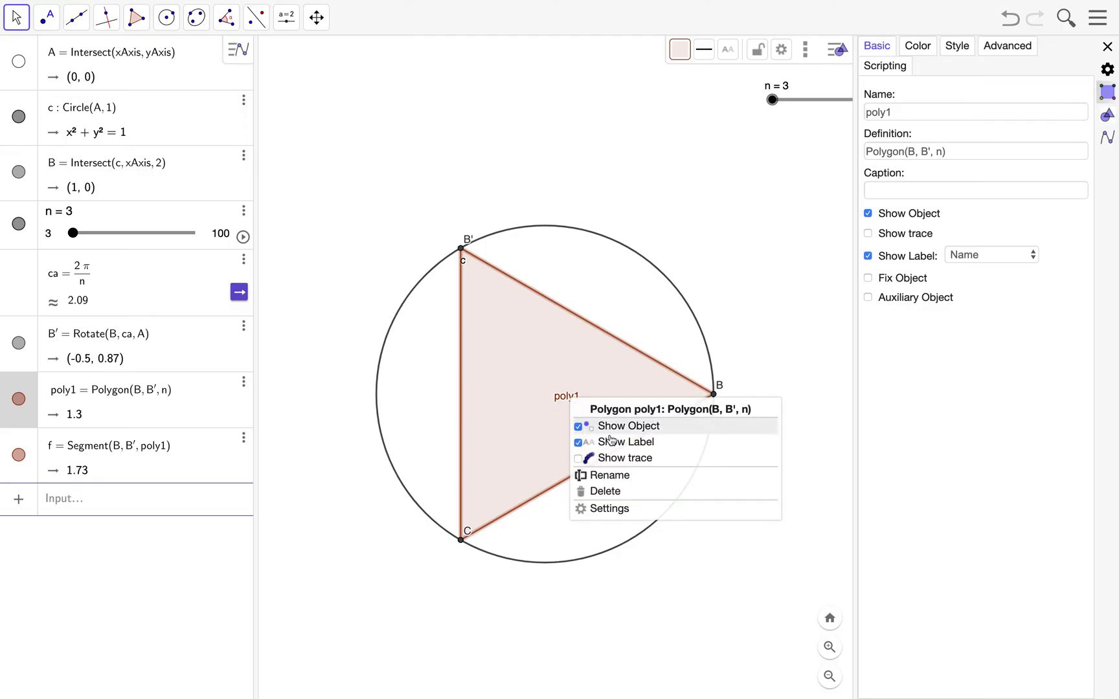
click(636, 510)
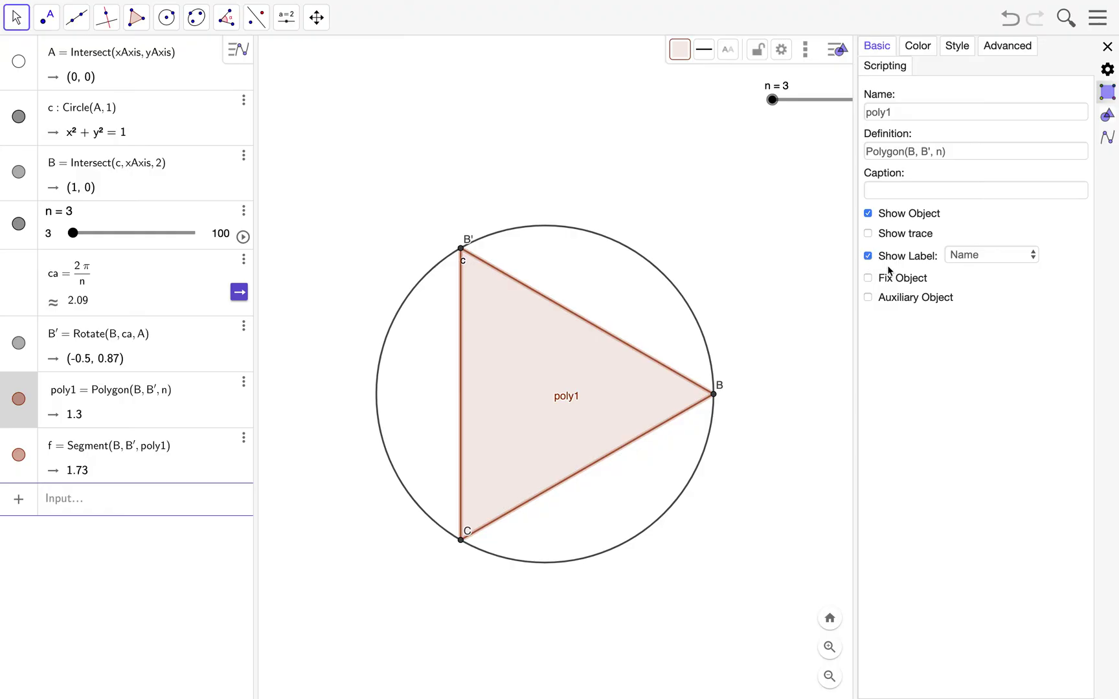
click(989, 261)
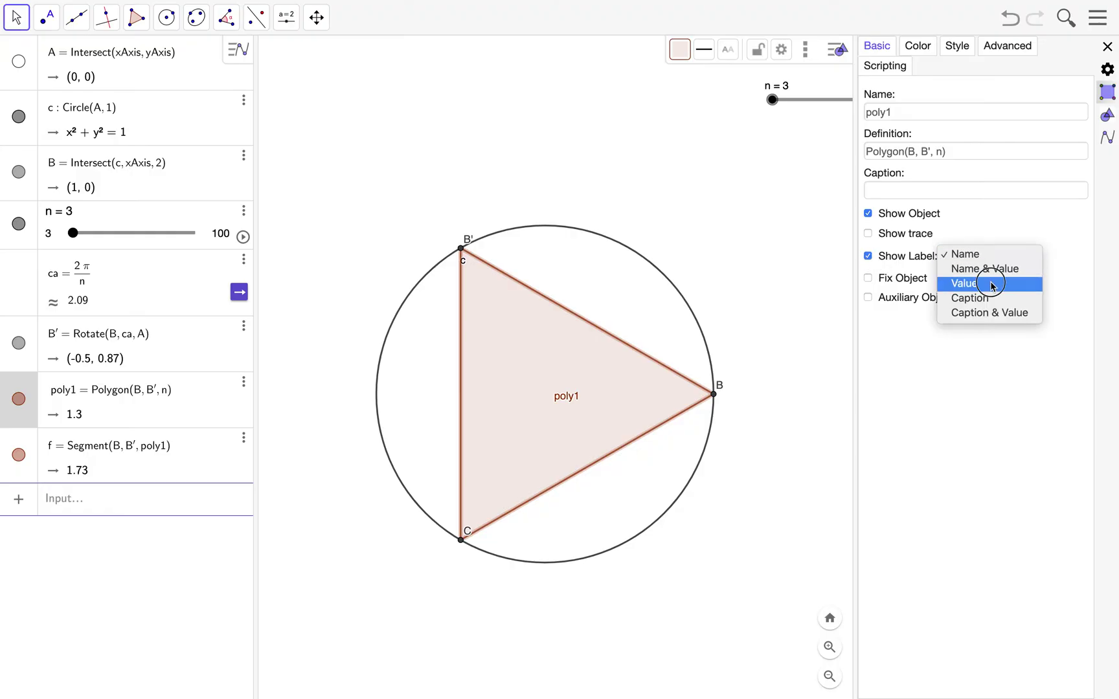
click(992, 285)
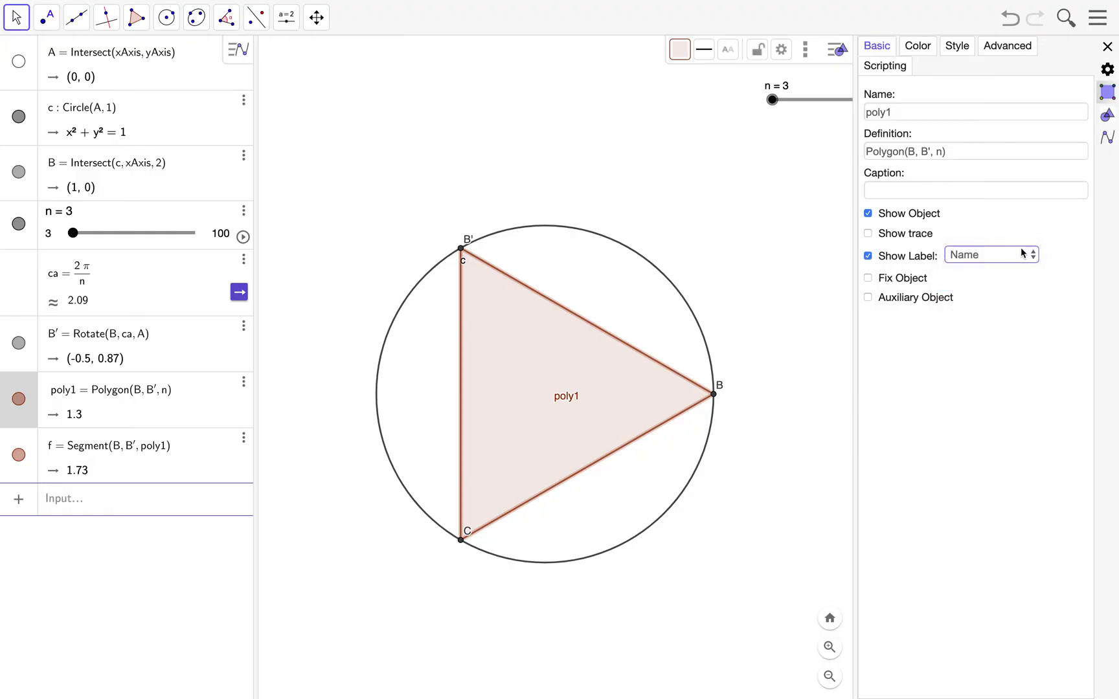
click(1107, 47)
drag(772, 99, 767, 127)
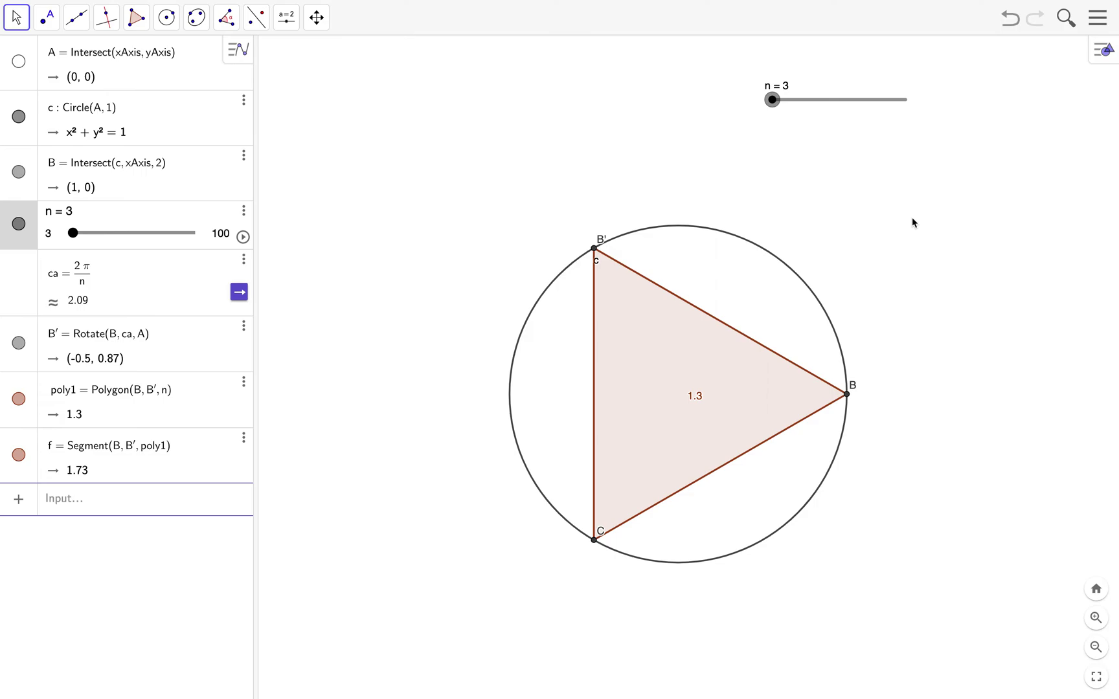
Set global Rounding to 5 Decimal Places so the triangle's area reads 1.29904
click(1104, 52)
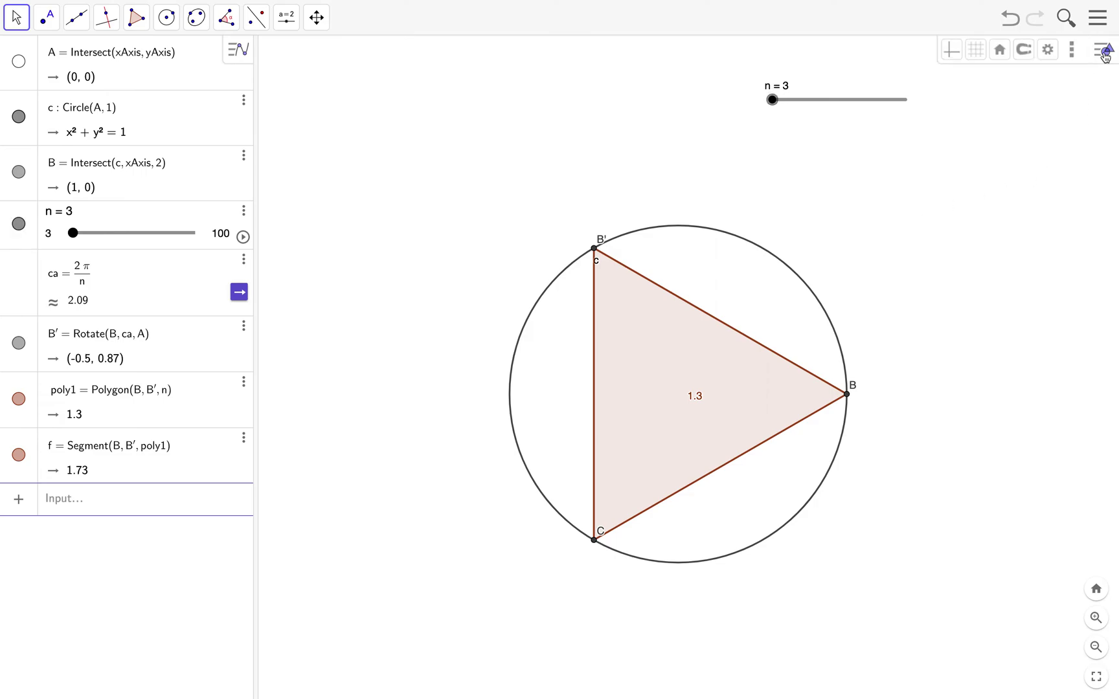
click(1049, 55)
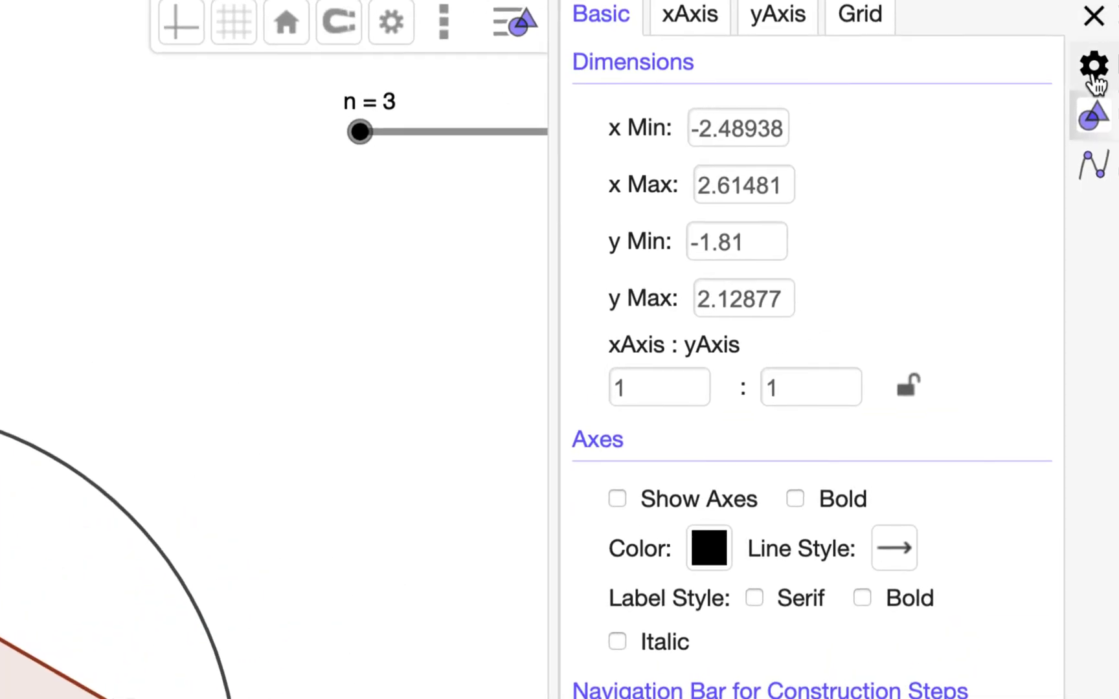
click(1093, 71)
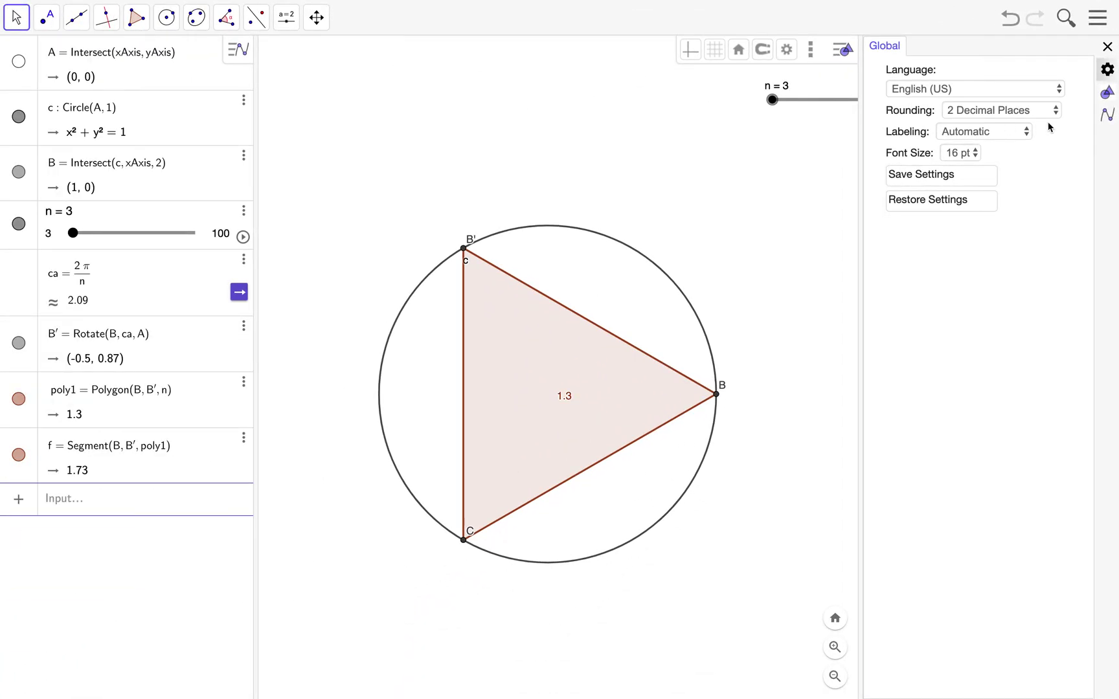
click(1048, 110)
click(1041, 156)
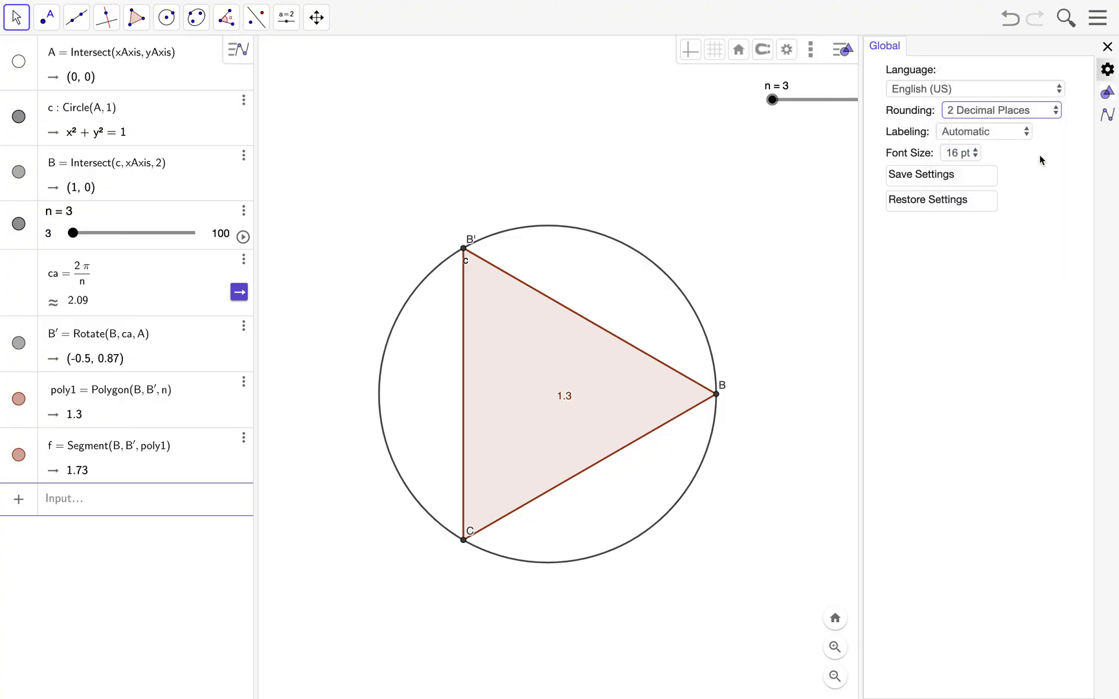
click(1107, 46)
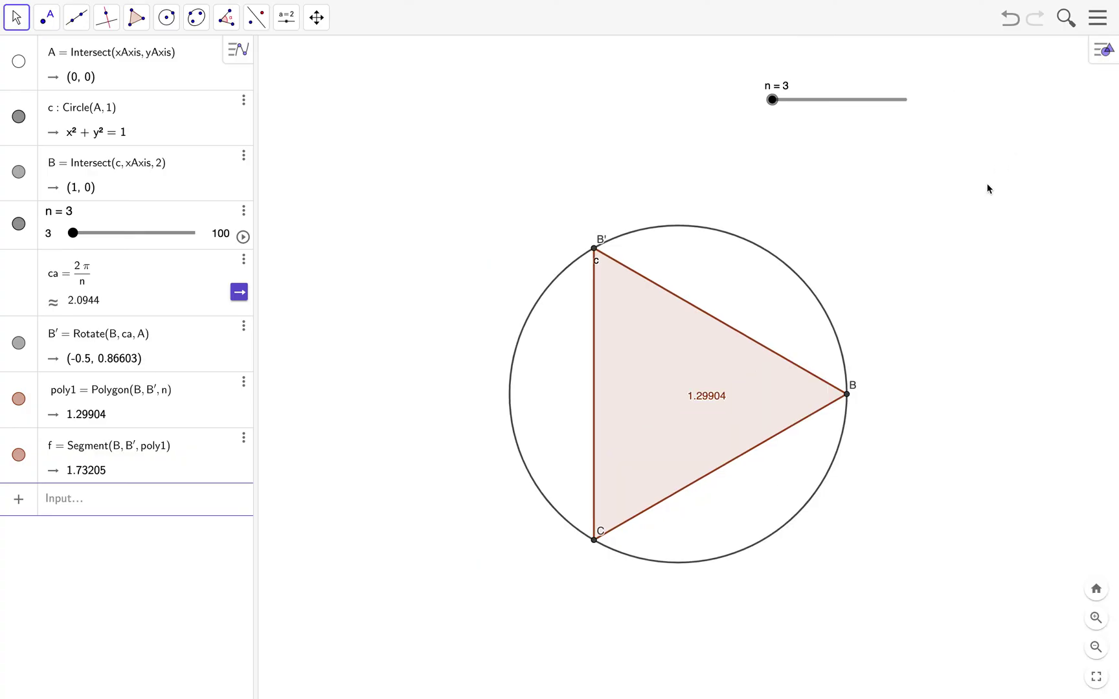